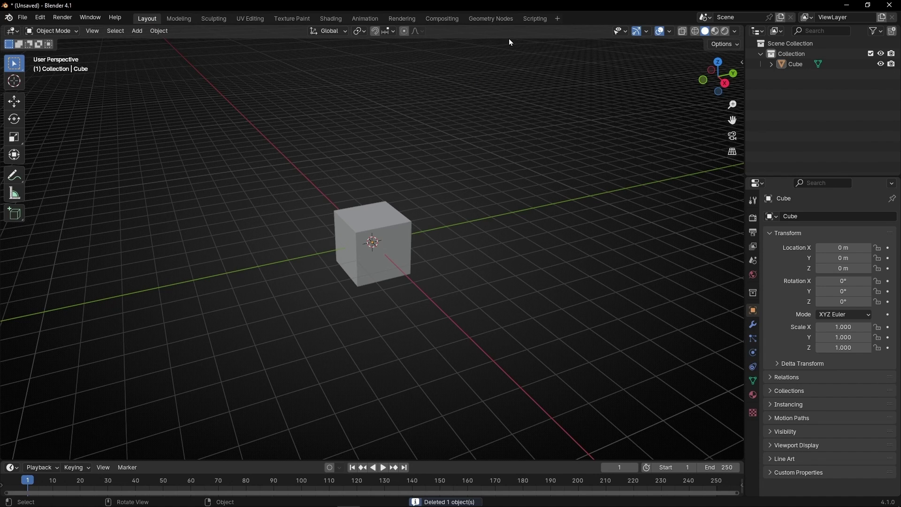
Switch to the Geometry Nodes workspace, widen the 3D viewport and close the spreadsheet area
left_click(497, 19)
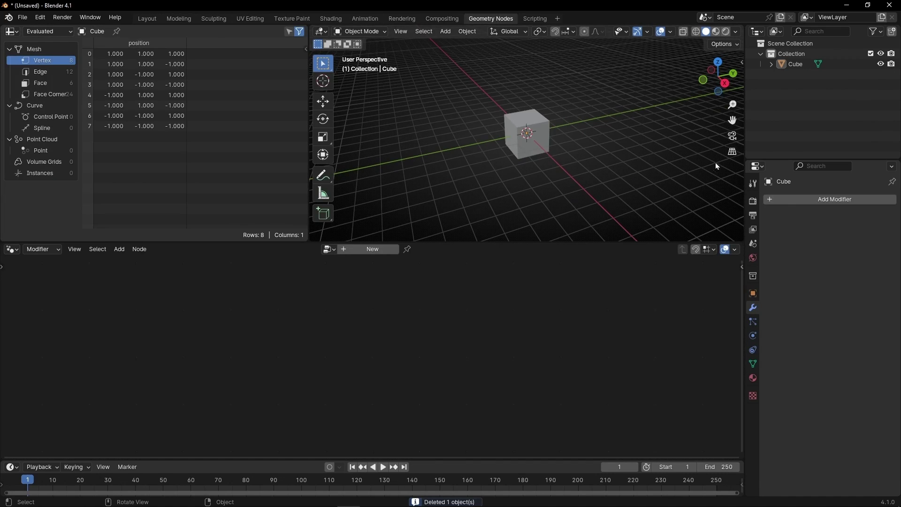
left_click_drag(746, 136, 887, 136)
right_click(261, 36)
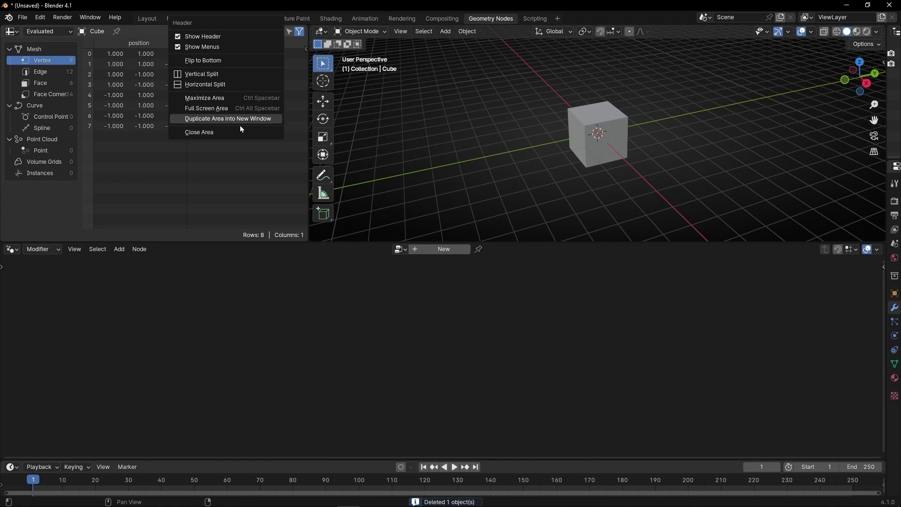
left_click(239, 132)
Create a new geometry node tree on the cube and delete its Group Input node
left_click(434, 249)
left_click(305, 374)
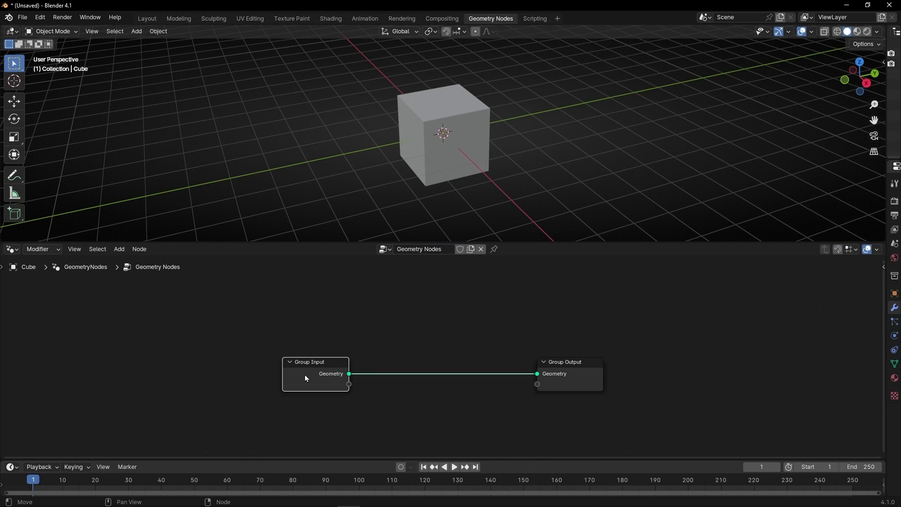
key("x")
Add a Curve Line node and connect its Curve output to the Group Output geometry
key("shift+a")
type("curve")
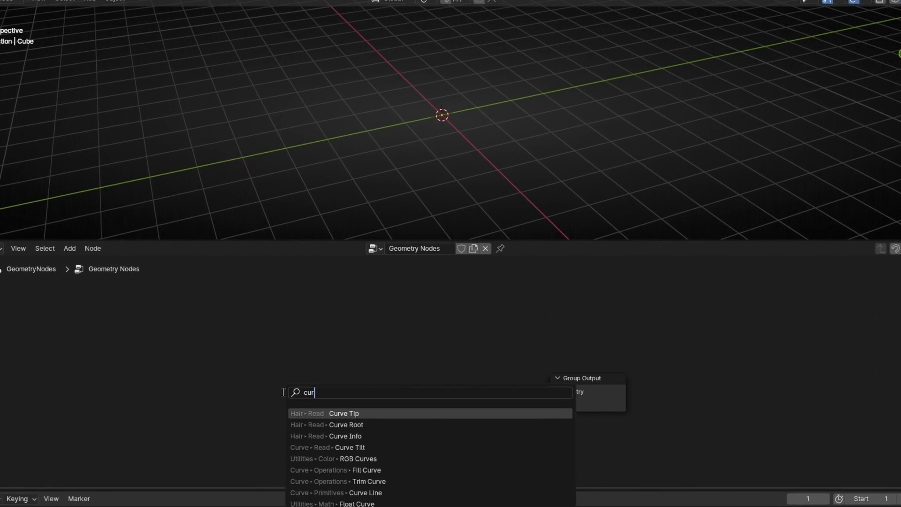
type(" lin")
key("Return")
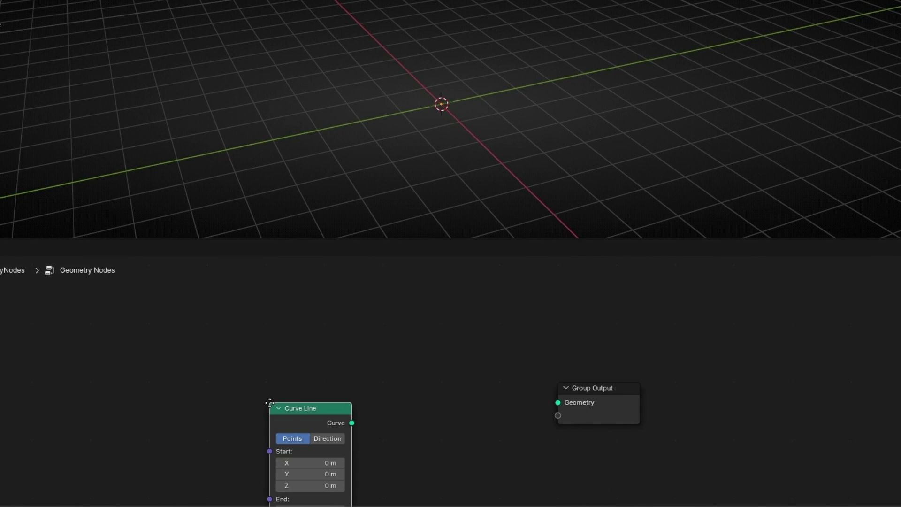
left_click(225, 297)
right_click_drag(254, 311, 581, 416, "ctrl")
key("a")
scroll(494, 83, "up", 7)
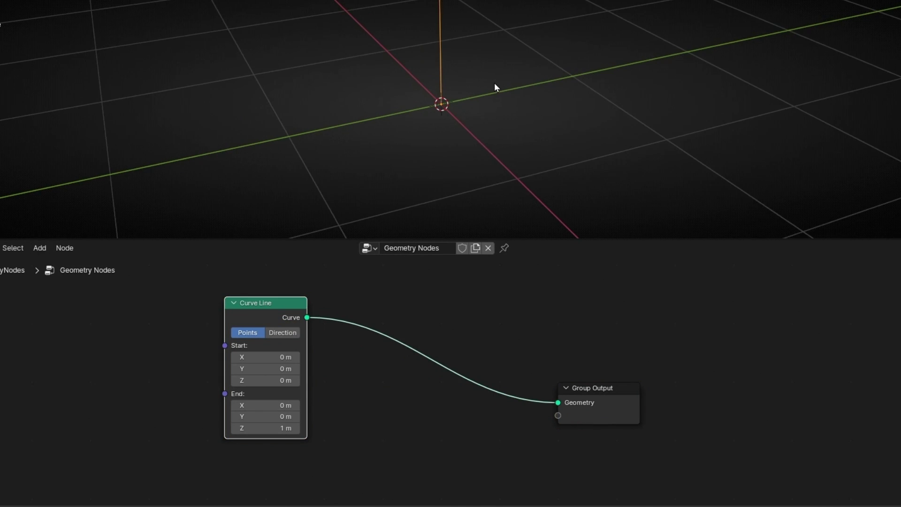
Spread the two nodes apart and insert an Instance on Points node on the link between Curve Line and Group Output
middle_click_drag(494, 82, 458, 148, "shift")
left_click_drag(252, 312, 200, 348)
left_click_drag(587, 387, 668, 359)
key("shift+a")
mouse_move(532, 368)
type("on po")
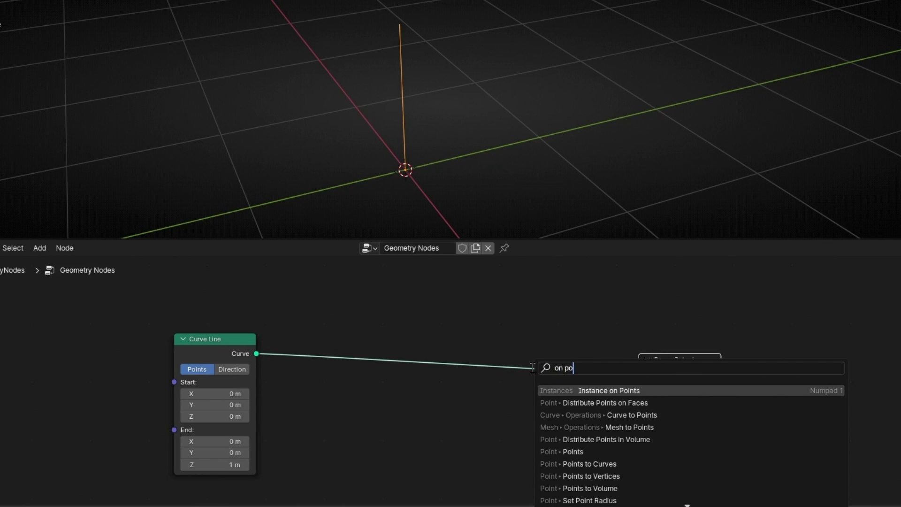
type("in")
key("Return")
left_click(511, 381)
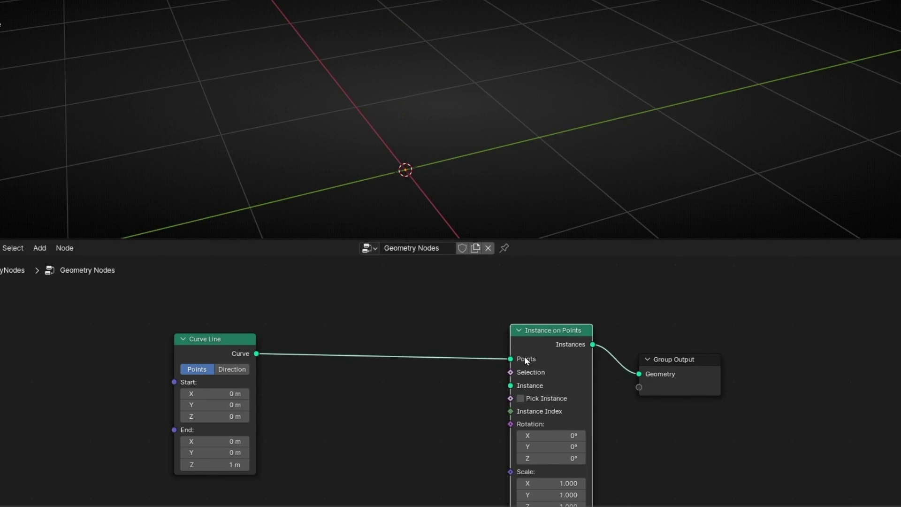
Add a Curve Circle node feeding the Instance input of Instance on Points
key("shift+a")
type("c")
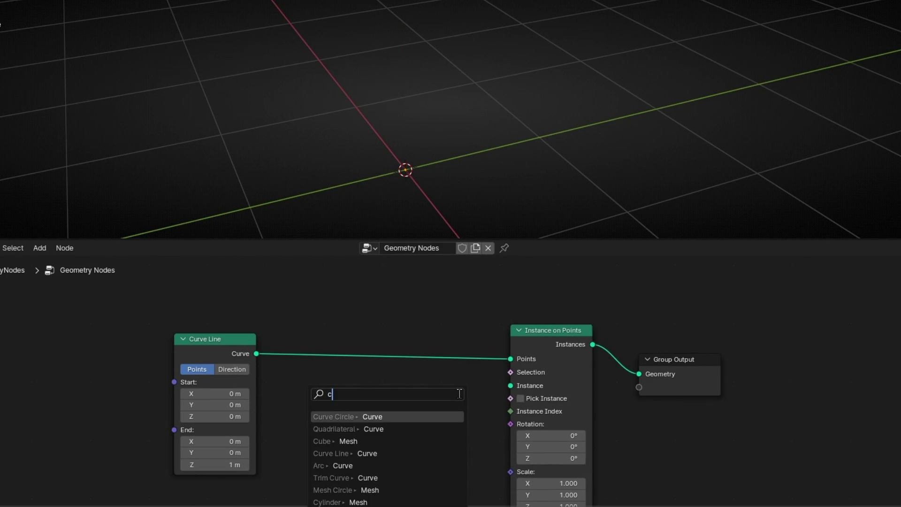
type("urve cl")
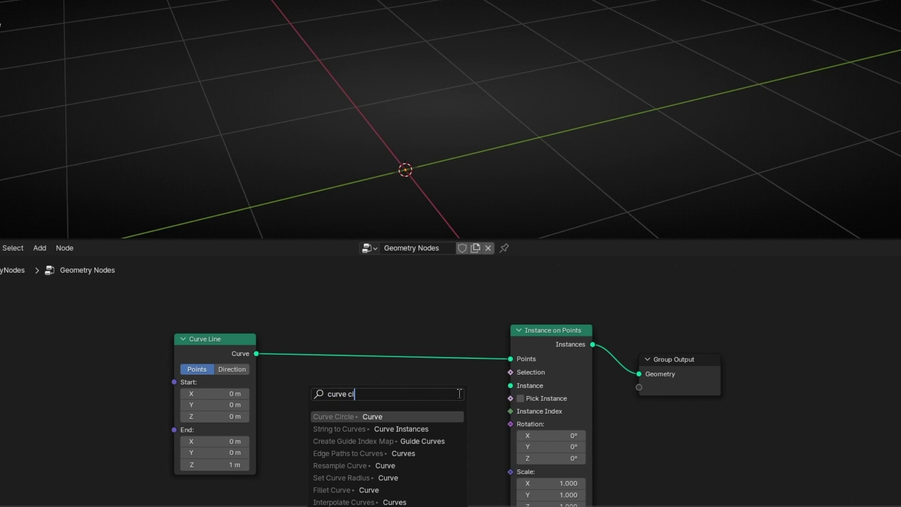
key("Return")
left_click(459, 393)
Move Curve Line away and insert a Resample Curve node between it and Instance on Points
middle_click_drag(452, 138, 407, 125)
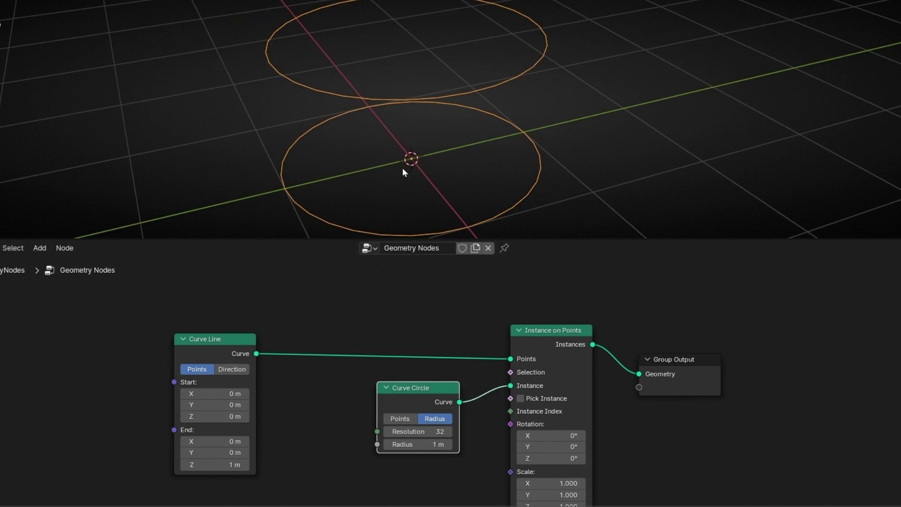
middle_click_drag(401, 167, 389, 178)
left_click_drag(198, 350, 119, 350)
key("shift+a")
type("r")
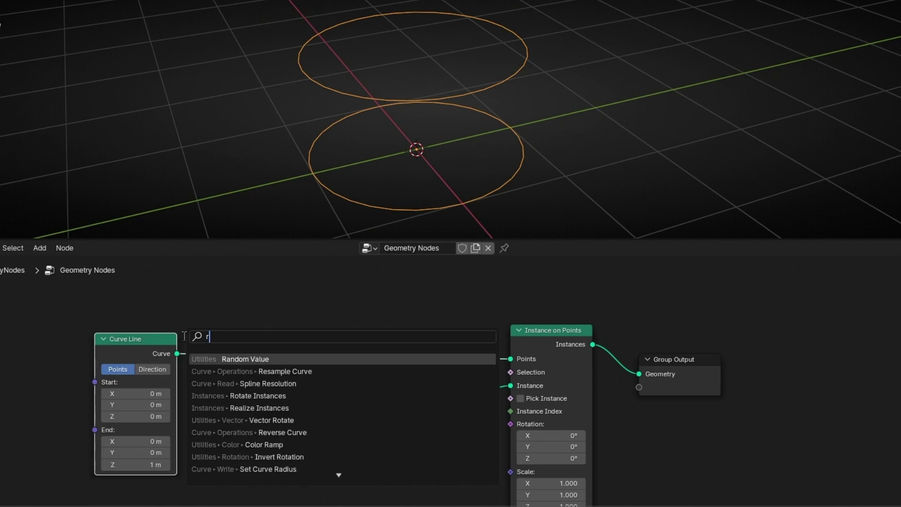
type("esa")
left_click(316, 360)
left_click(206, 327)
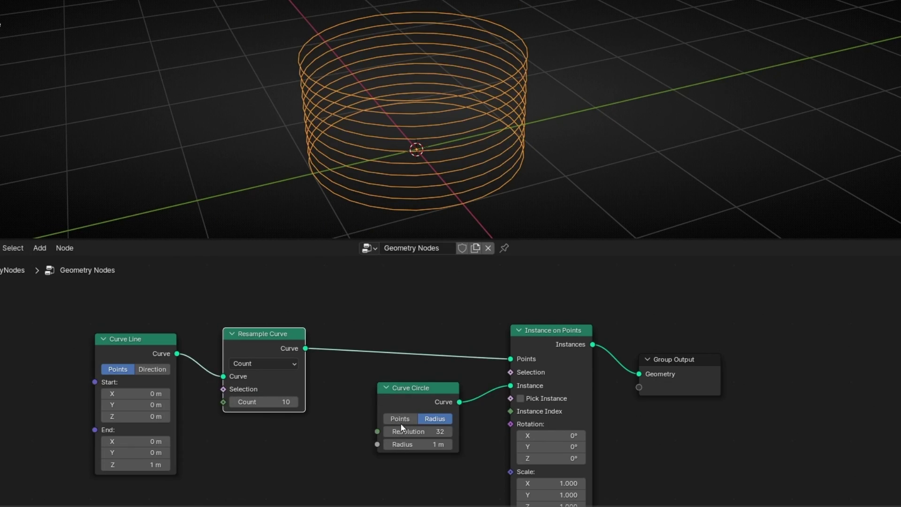
Try a count of 6 on the Resample Curve node and return it to 10
left_click(233, 401)
left_click(233, 401)
left_click(233, 401)
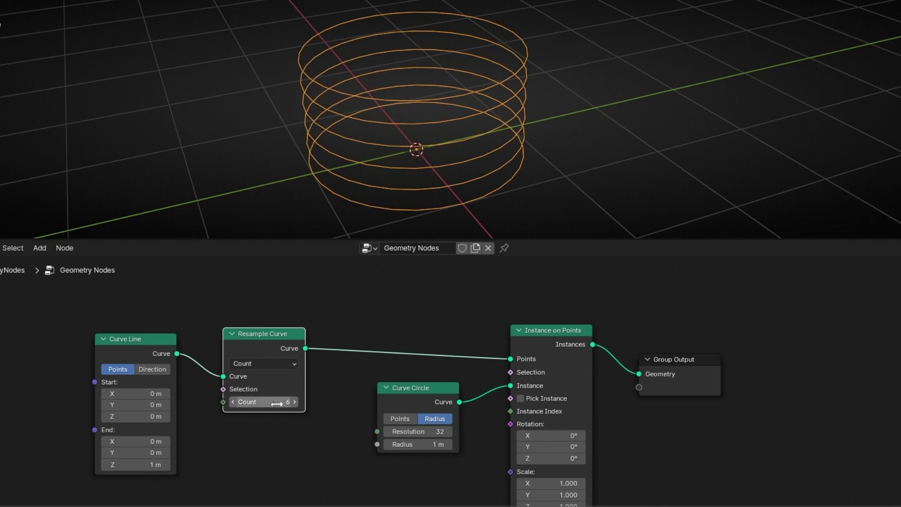
left_click(294, 402)
left_click(294, 402)
left_click(294, 402)
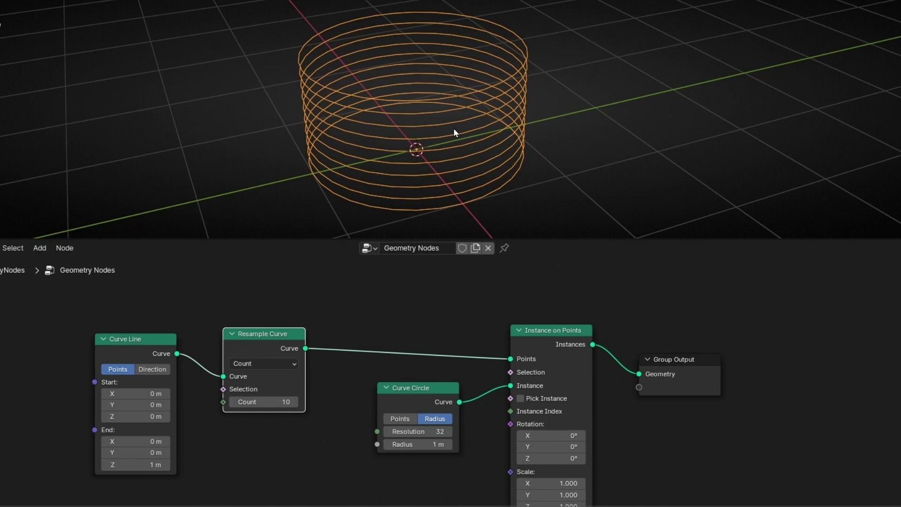
Raise the Curve Circle resolution for smoother rings, then collapse the node and place it closer to Instance on Points
scroll(293, 64, "up", 3)
middle_click_drag(291, 66, 232, 120)
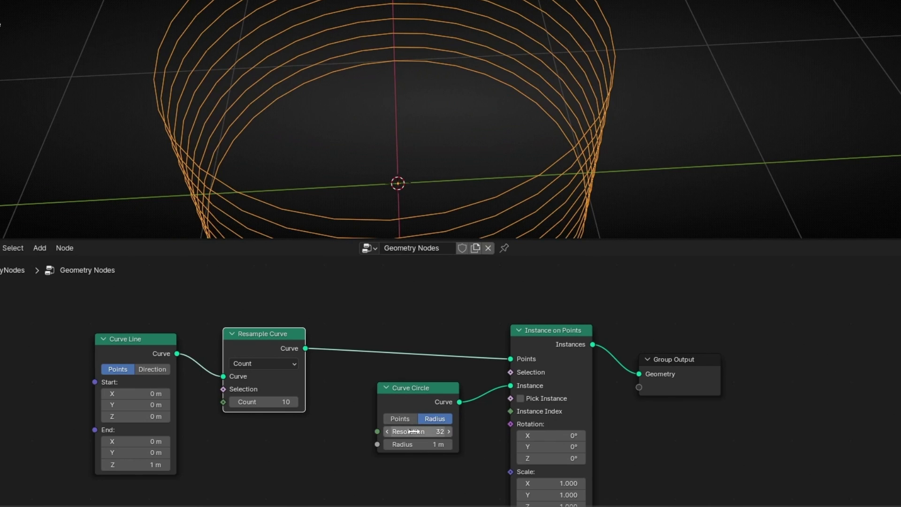
left_click_drag(414, 431, 451, 431)
left_click(384, 387)
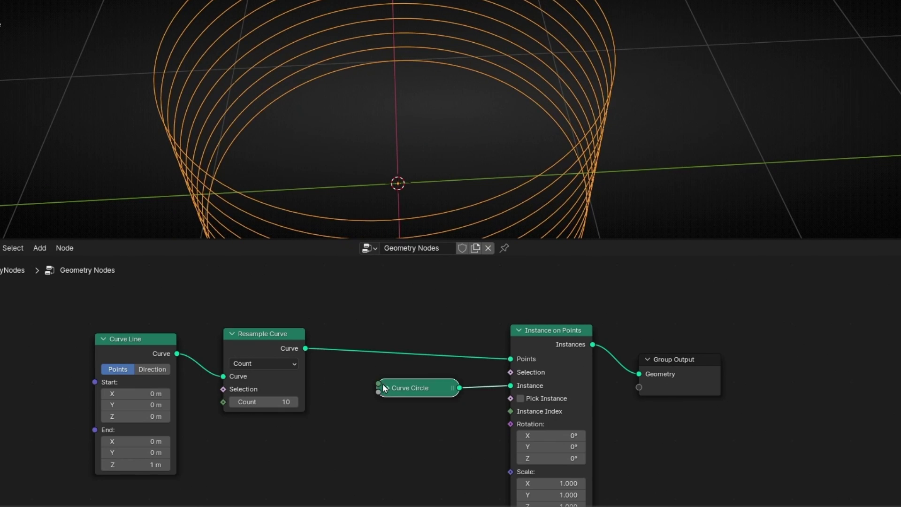
left_click_drag(411, 390, 436, 390)
Set the Curve Line's End Z value to 0 m so all rings share one position
scroll(370, 201, "down", 1)
scroll(373, 202, "down", 1)
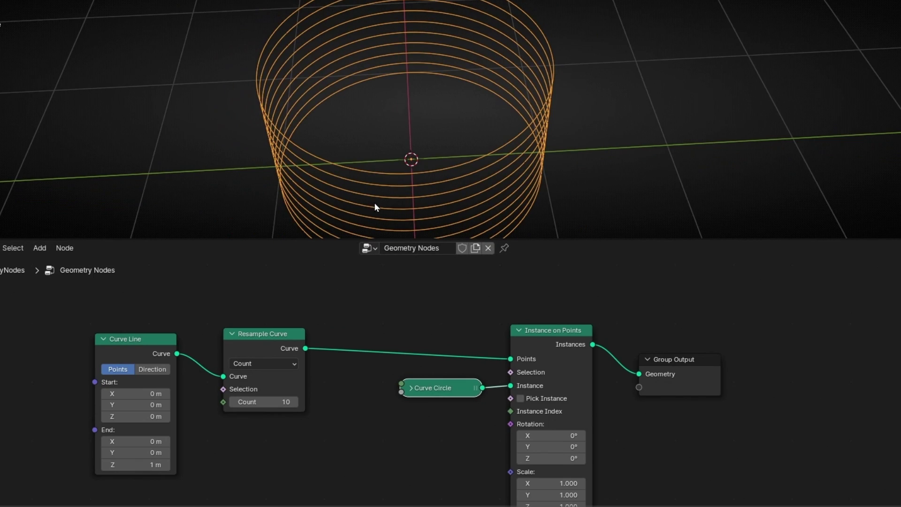
middle_click_drag(374, 202, 378, 151)
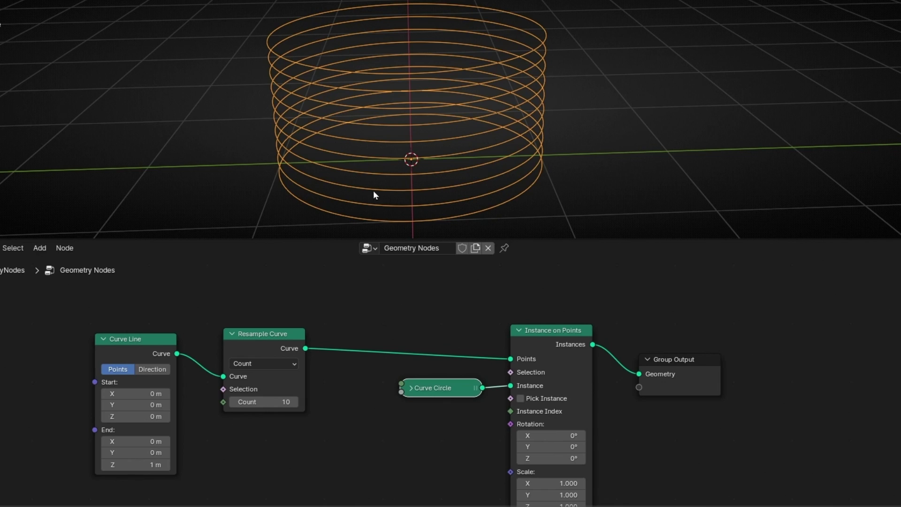
middle_click_drag(237, 455, 384, 434)
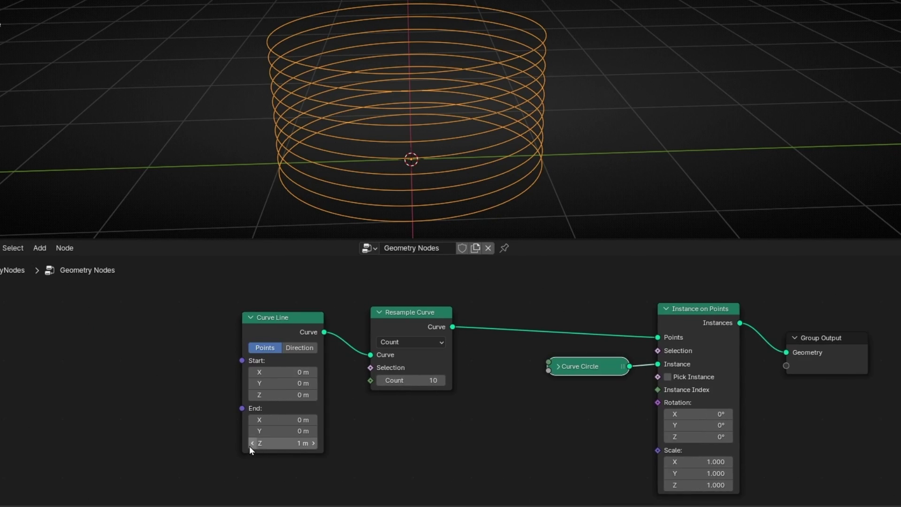
left_click(250, 445)
left_click(250, 445)
left_click_drag(237, 446, 225, 445)
left_click(270, 443)
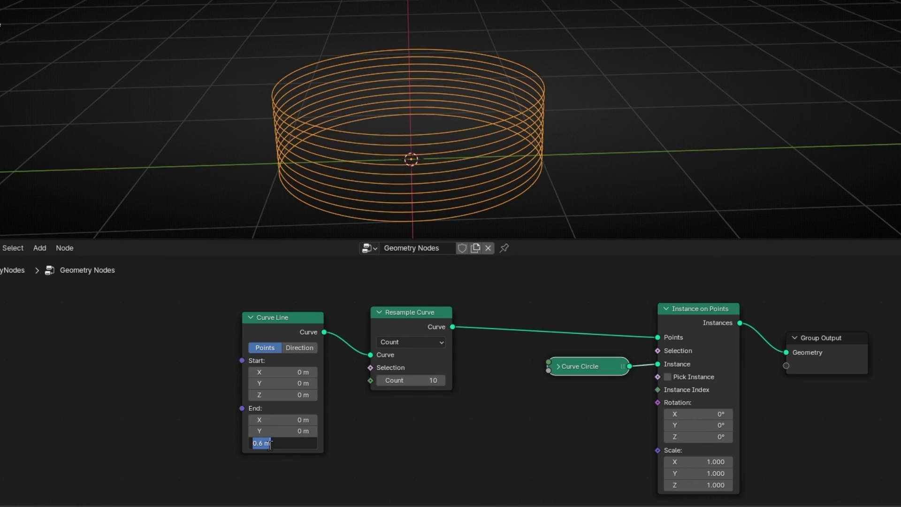
type("0")
key("Return")
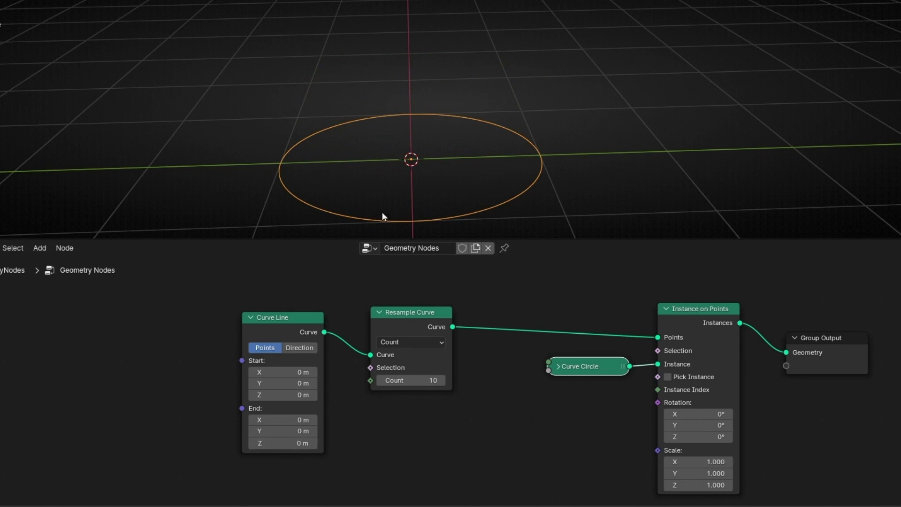
Try out the rotation values on the Instance on Points node and undo the changes
middle_click_drag(382, 215, 467, 175)
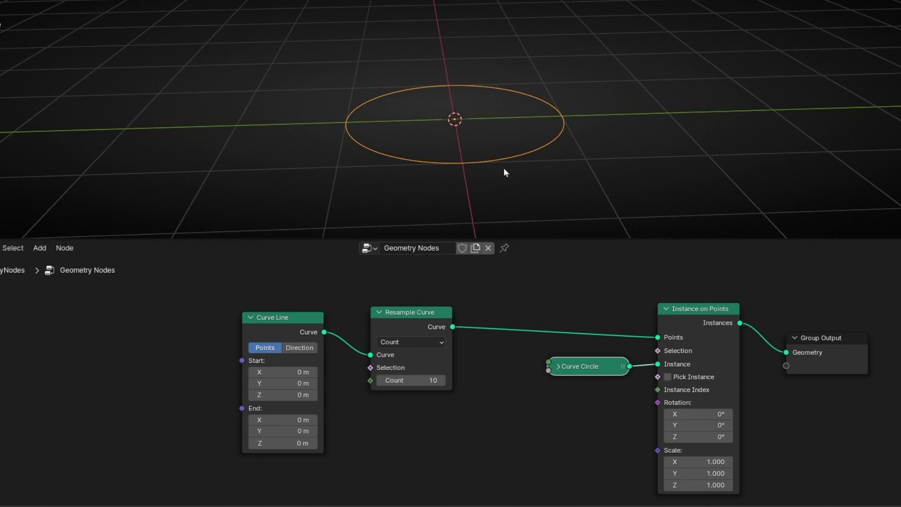
middle_click_drag(499, 418, 250, 389)
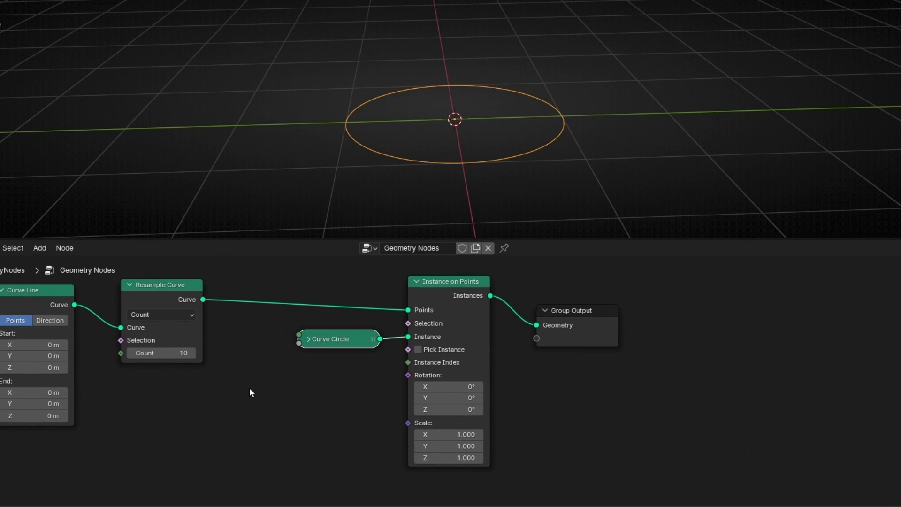
scroll(572, 411, "up", 3)
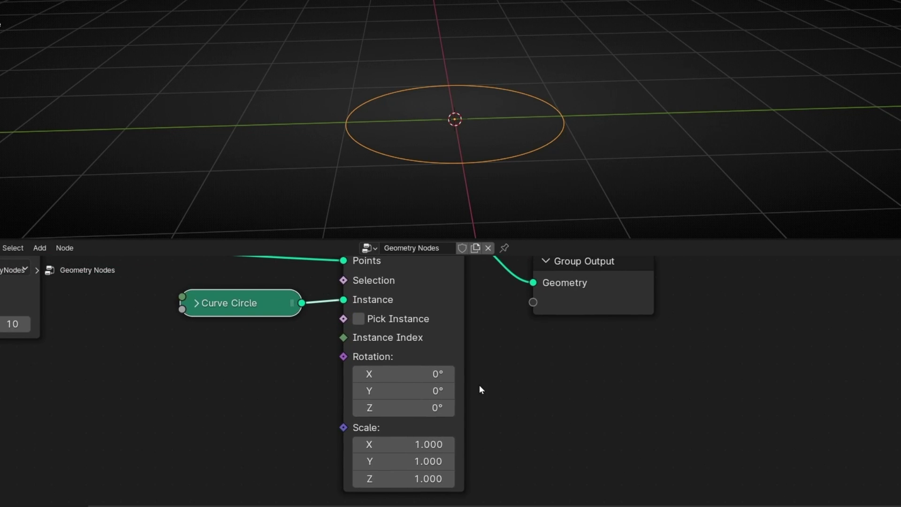
left_click_drag(375, 370, 455, 374)
key("ctrl+z")
left_click_drag(381, 390, 390, 407)
key("ctrl+z")
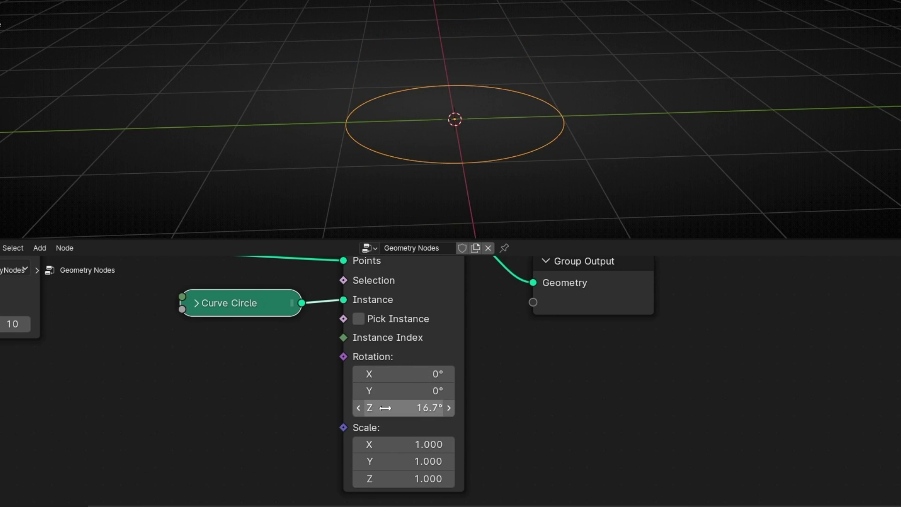
key("ctrl+z")
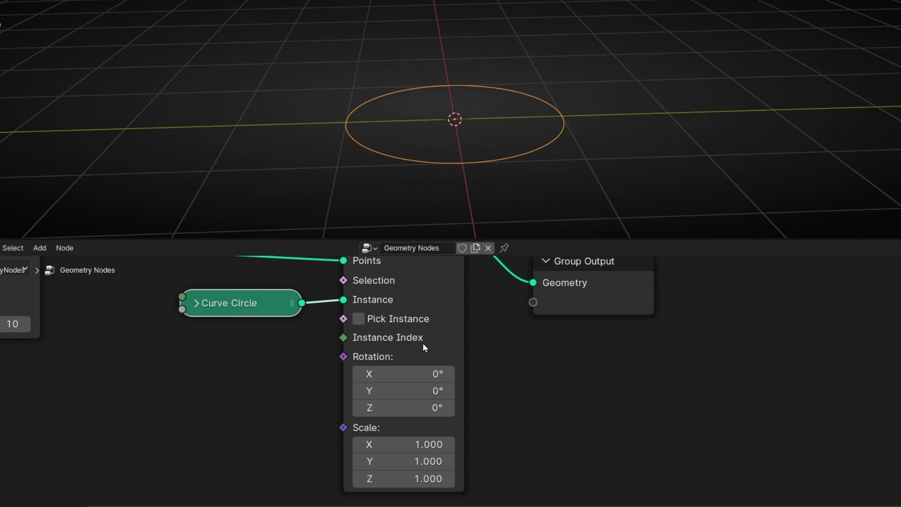
Add a Math node set to Add below the Curve Circle node
middle_click_drag(279, 391, 339, 378)
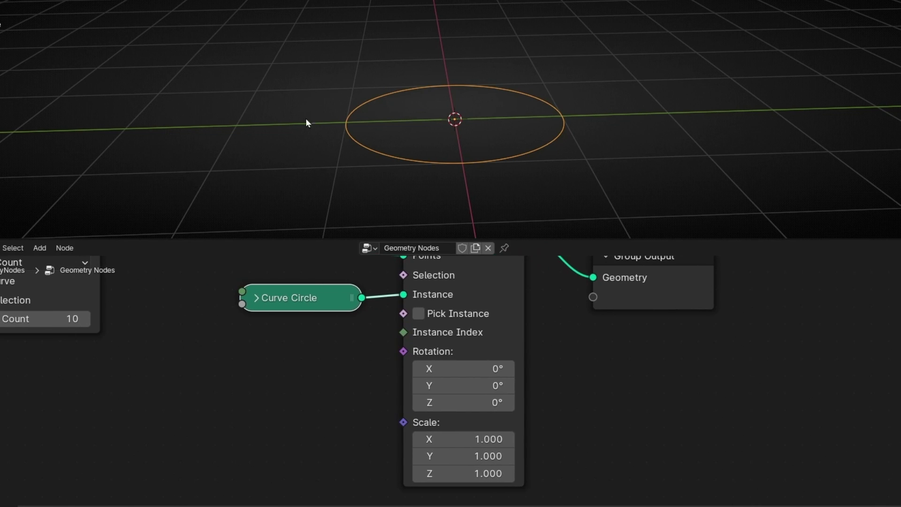
middle_click_drag(228, 365, 267, 362)
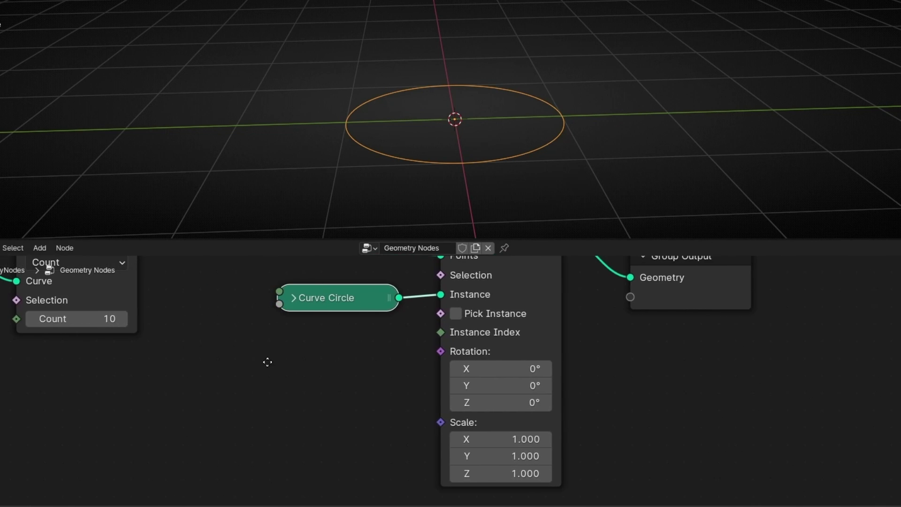
key("shift+a")
type("add")
key("Return")
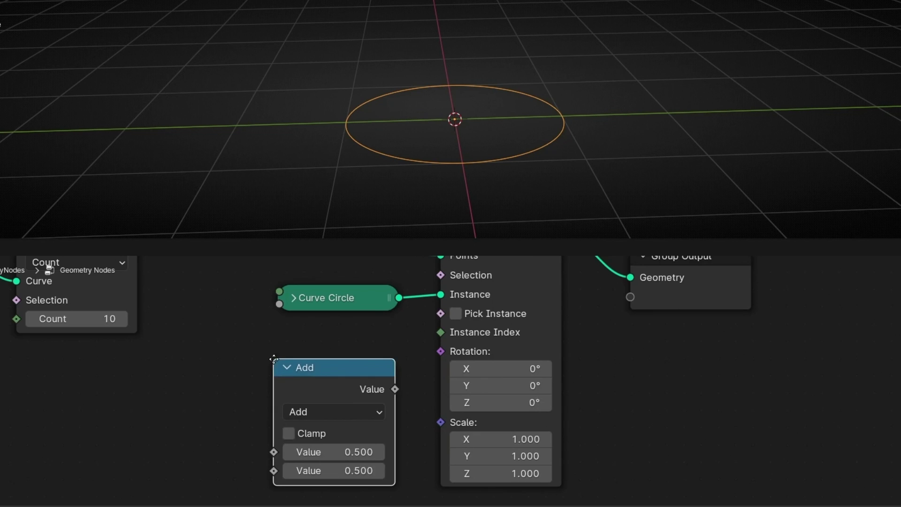
left_click(312, 430)
Connect the Add node to the Rotation input of Instance on Points and set its first value to 83
left_click_drag(321, 383, 430, 349)
middle_click_drag(372, 410, 447, 385)
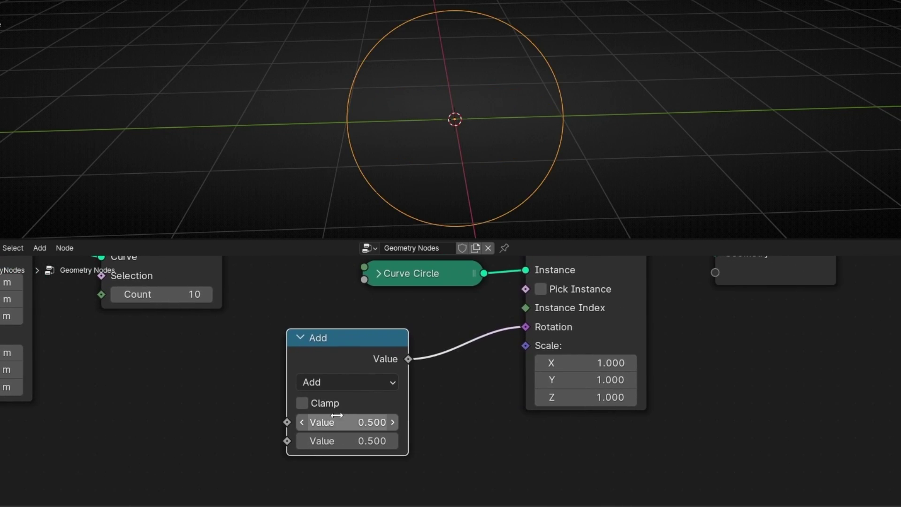
left_click_drag(338, 422, 159, 422)
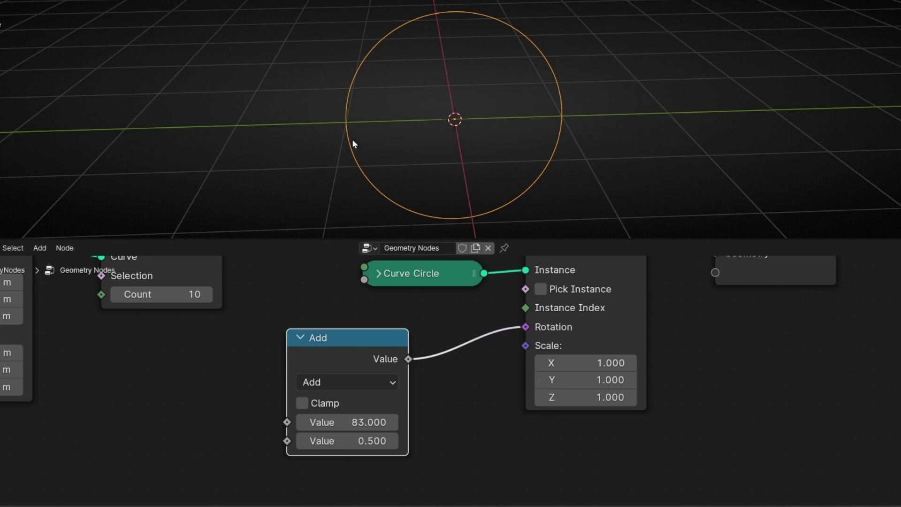
Add an Index node beside the Add node and connect it to the Add node's first Value input
middle_click_drag(186, 387, 332, 376)
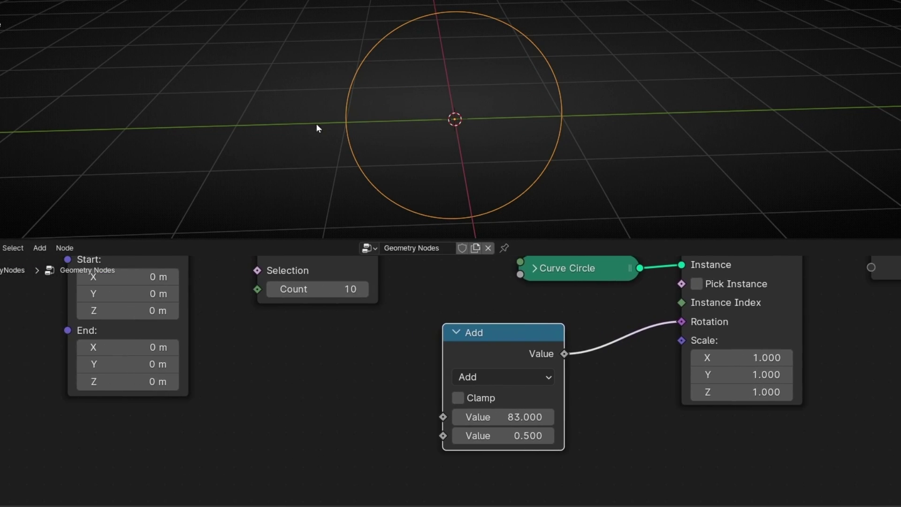
key("shift+a")
type("index")
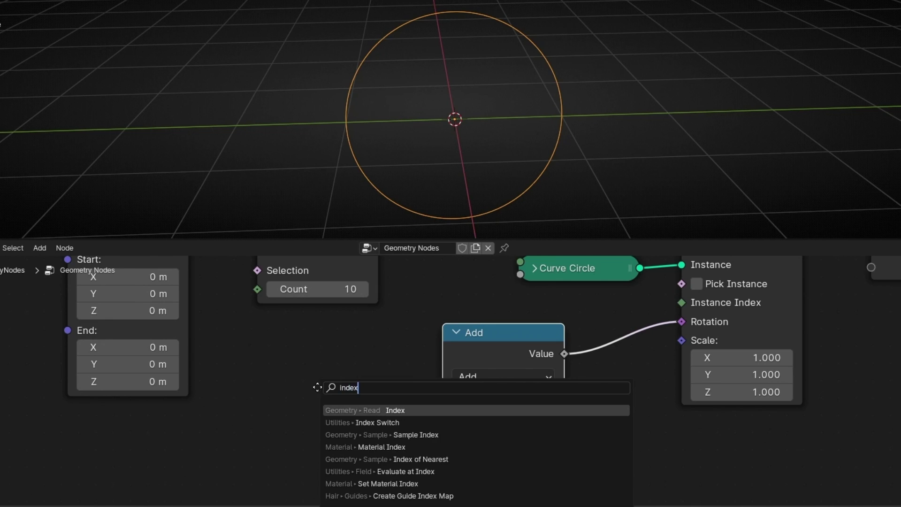
key("Return")
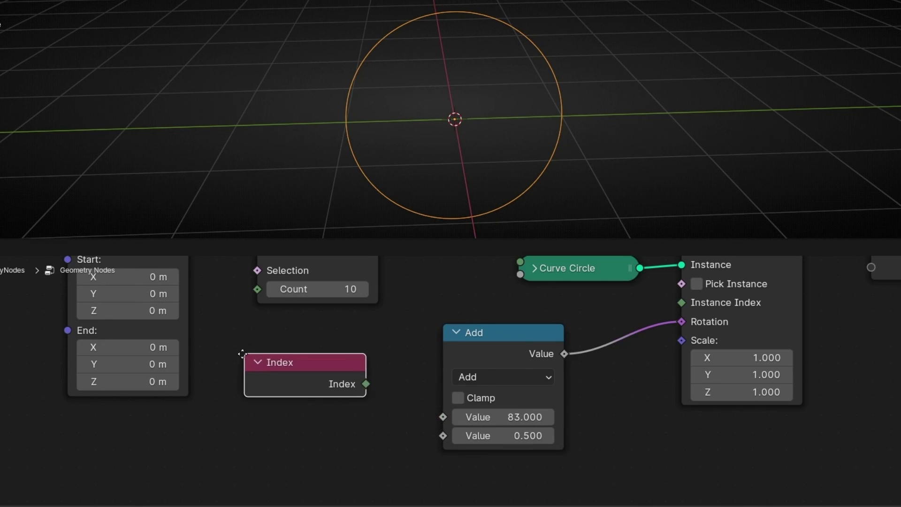
left_click(236, 353)
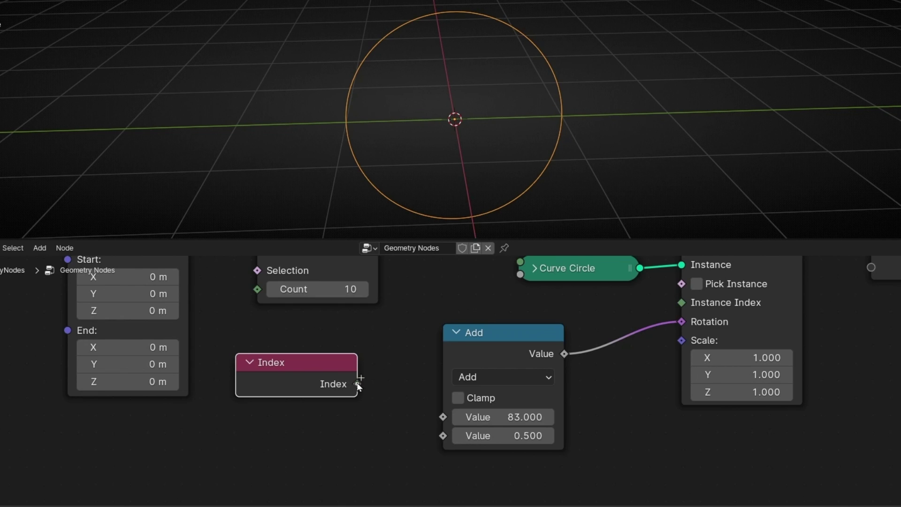
left_click_drag(409, 418, 429, 418)
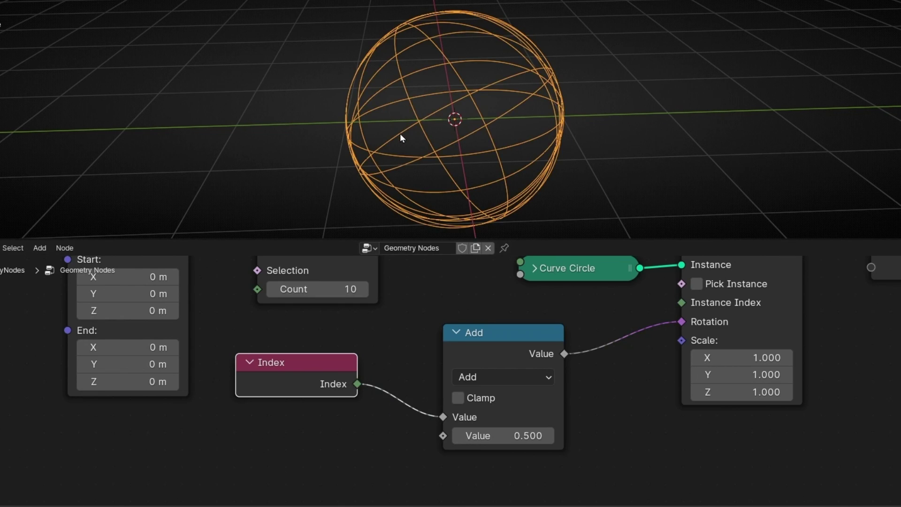
middle_click_drag(400, 133, 550, 128)
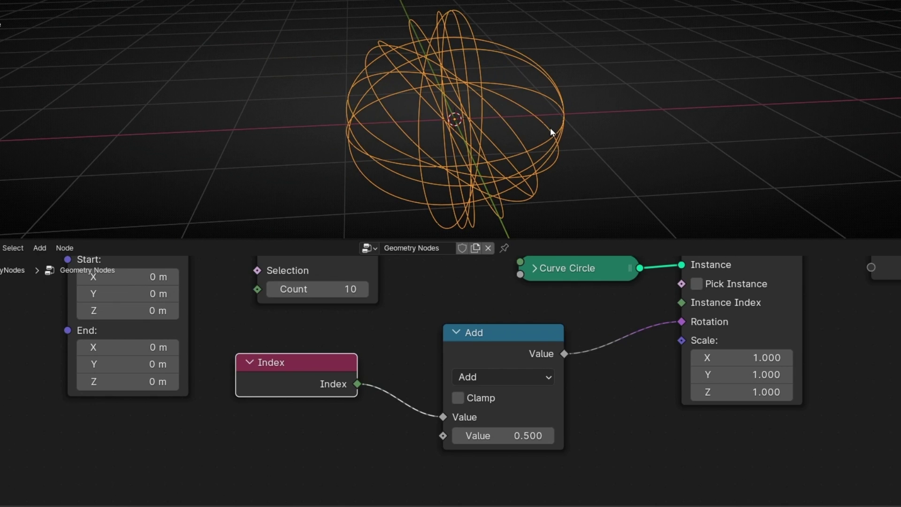
middle_click_drag(627, 135, 383, 212)
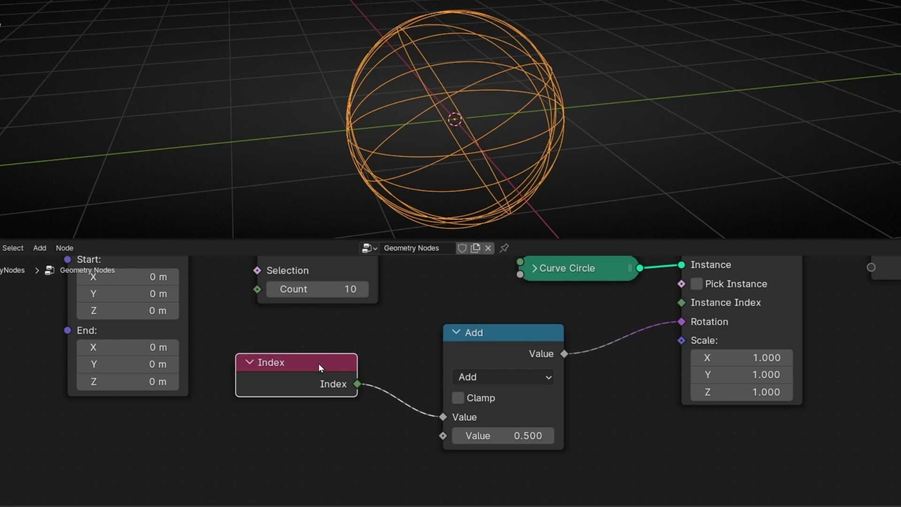
Set the Add node's second value to 41.8 to change the rings' rotation
mouse_move(705, 322)
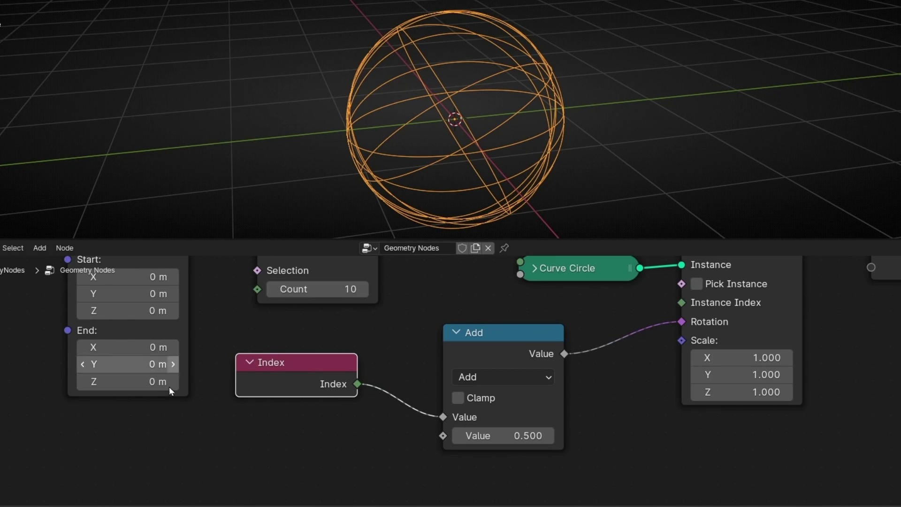
middle_click_drag(469, 157, 489, 155)
left_click_drag(488, 436, 556, 436)
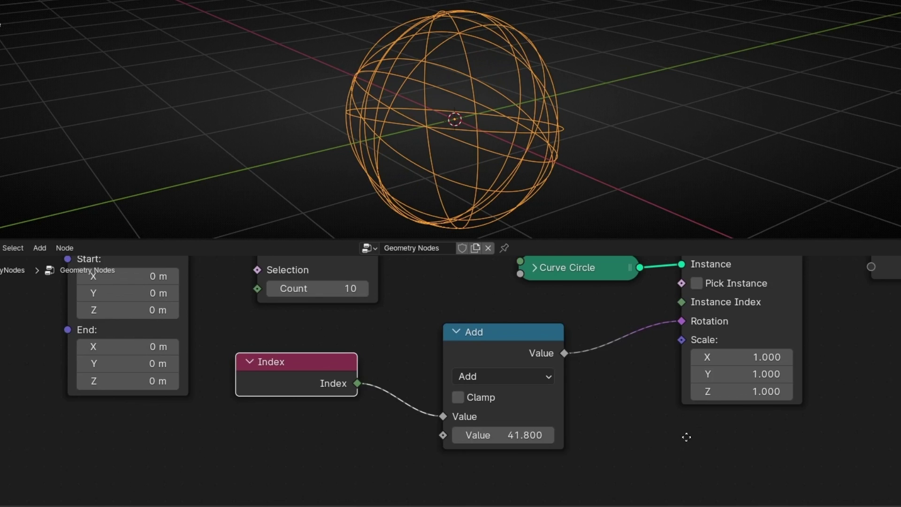
Move Group Output further along and insert a Curve to Mesh node between Instance on Points and Group Output
middle_click_drag(685, 451, 429, 414)
left_click_drag(408, 354, 714, 320)
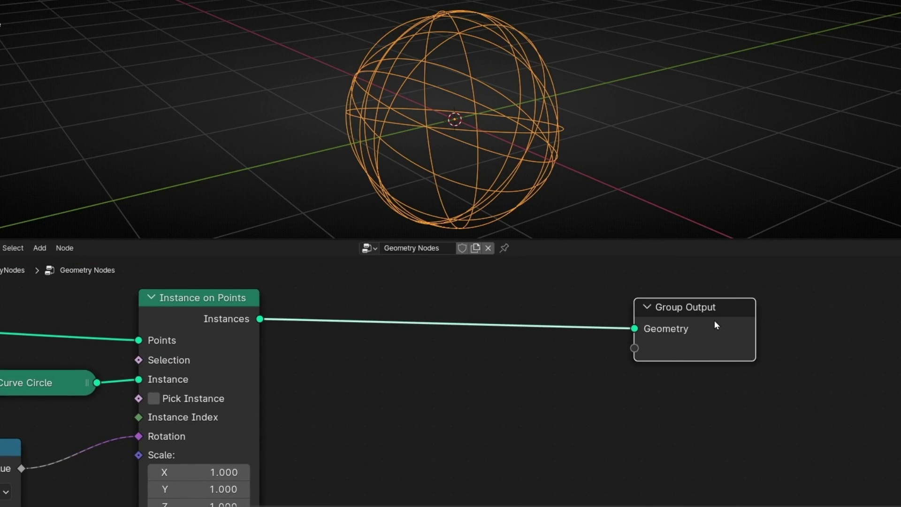
key("shift+a")
type("curve to")
key("Return")
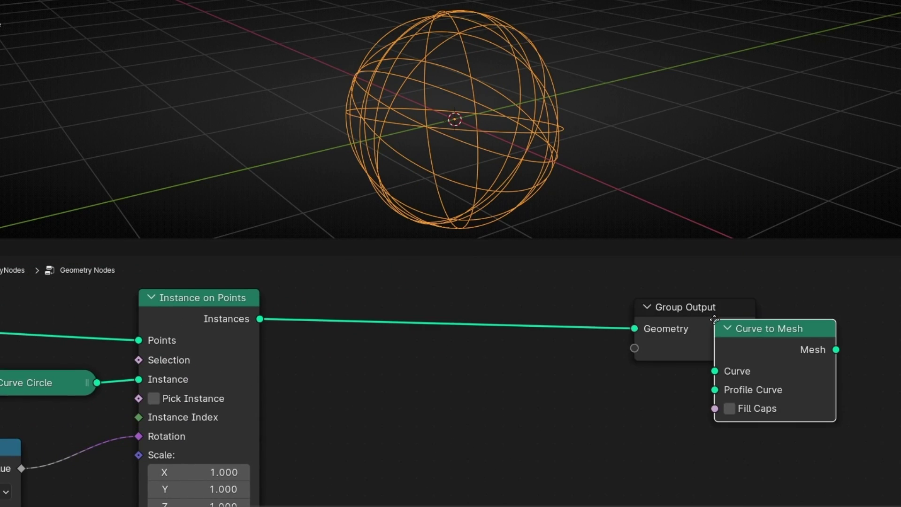
left_click(444, 291)
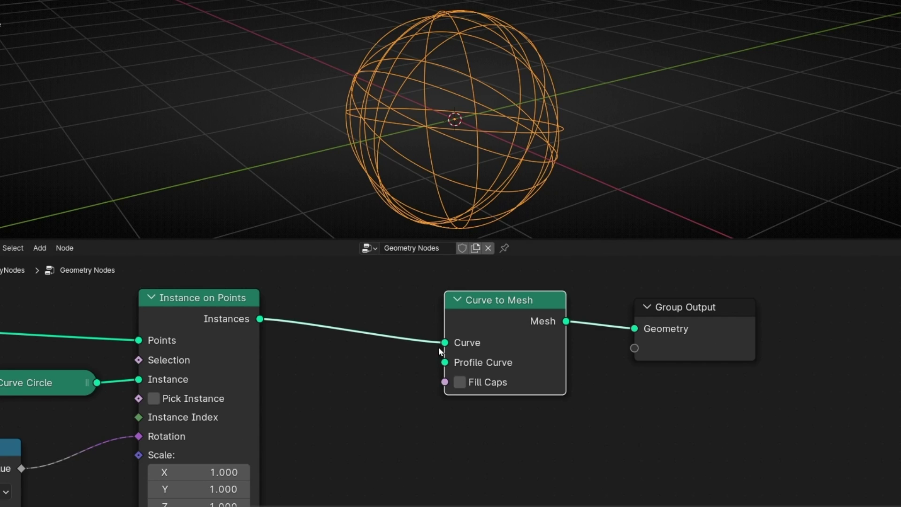
Feed a new Curve Circle node with radius 0.02 m into the Profile Curve input of Curve to Mesh
left_click_drag(445, 361, 390, 404)
type("curv")
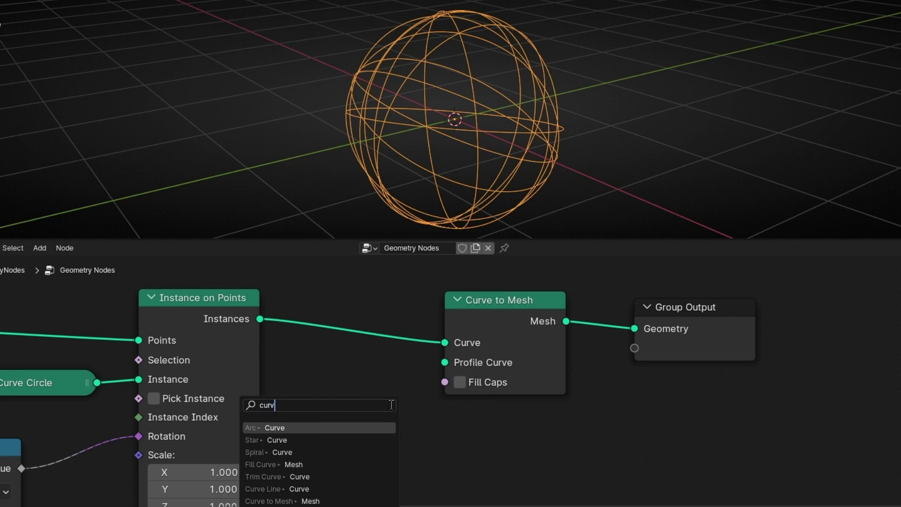
type("e ci")
key("Return")
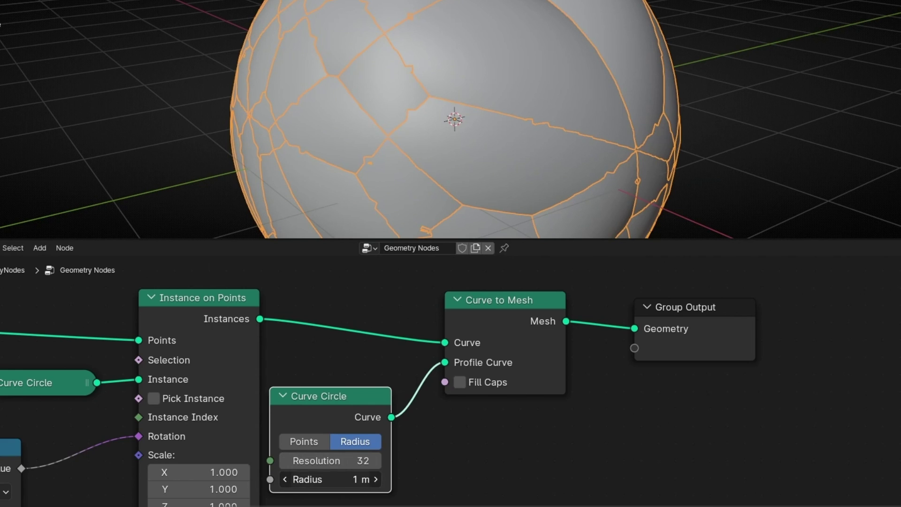
left_click_drag(328, 479, 280, 479)
left_click(605, 173)
scroll(430, 92, "up", 4)
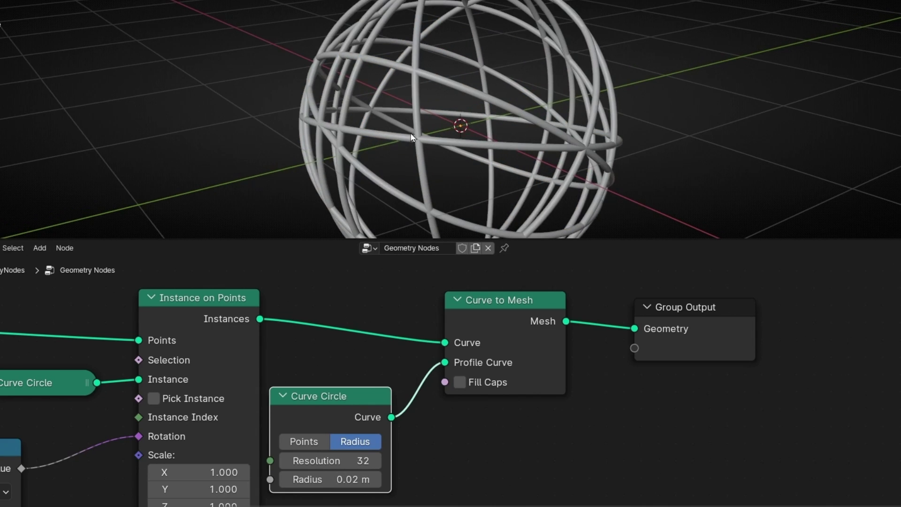
middle_click_drag(361, 150, 412, 150)
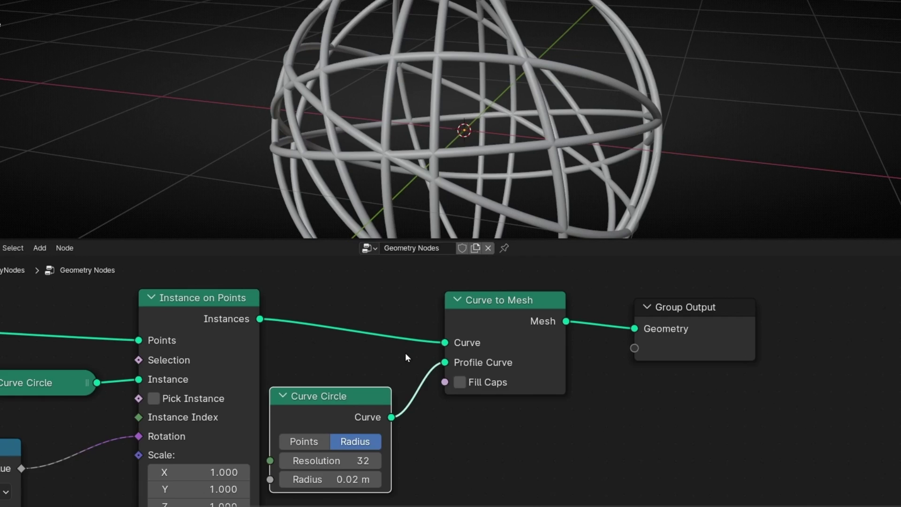
Collapse the profile Curve Circle node and space out the Group Output, Curve to Mesh, Curve Circle and Add nodes
middle_click_drag(405, 357, 494, 339)
left_click(375, 377)
left_click_drag(781, 322, 900, 320)
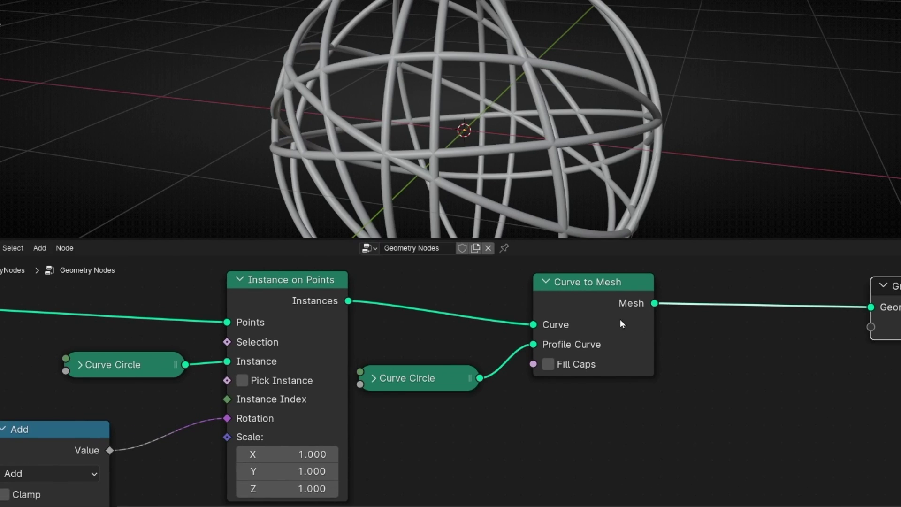
left_click_drag(620, 323, 781, 322)
left_click_drag(463, 379, 614, 373)
scroll(449, 158, "down", 2)
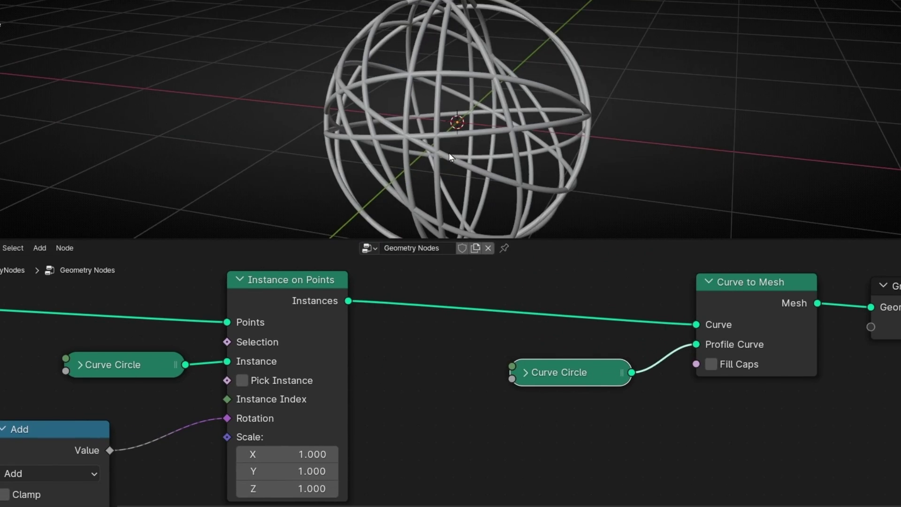
scroll(449, 157, "down", 1)
middle_click_drag(430, 359, 648, 300)
left_click_drag(286, 366, 245, 344)
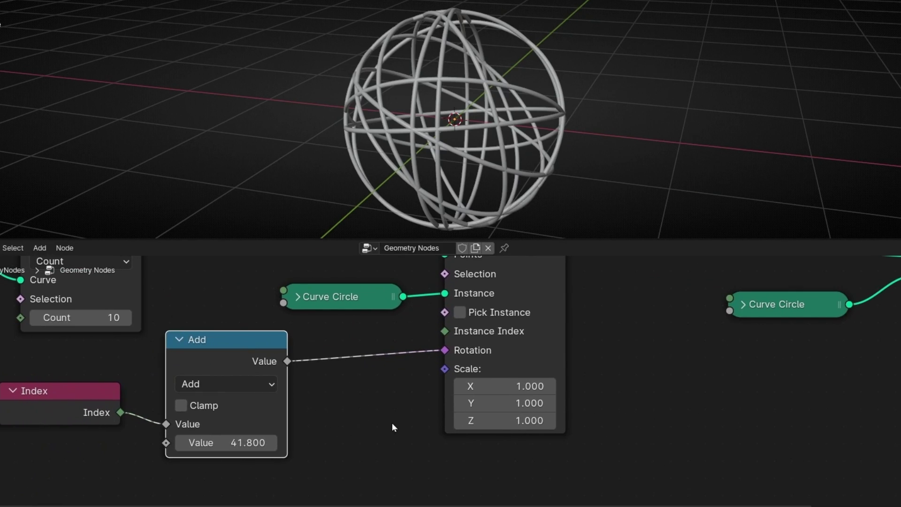
Try a vector Random Value node on the Scale input of Instance on Points and delete it
middle_click_drag(392, 423, 457, 396)
mouse_move(511, 346)
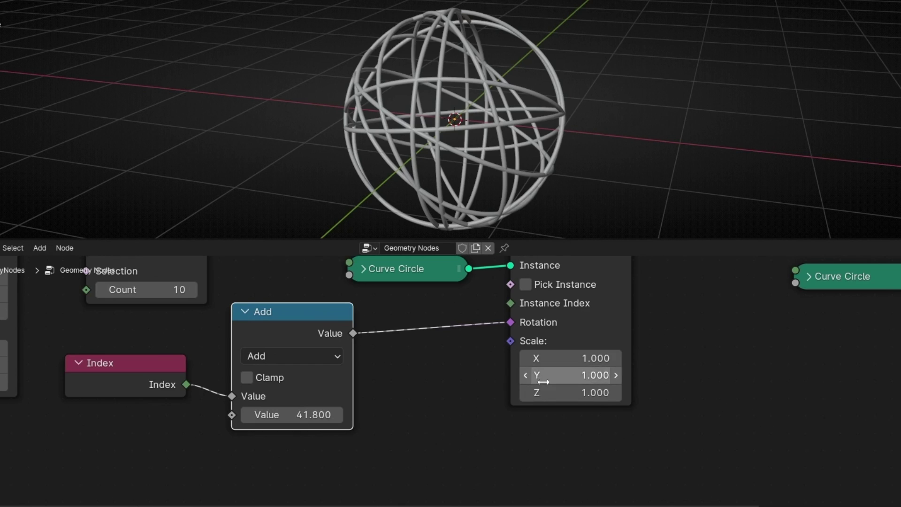
left_click(510, 338)
left_click_drag(511, 341, 439, 393)
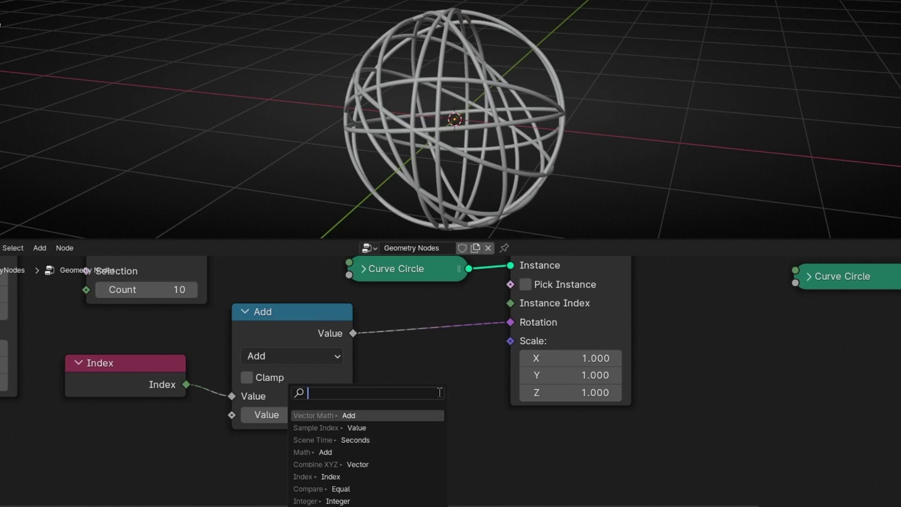
type("rando")
key("Return")
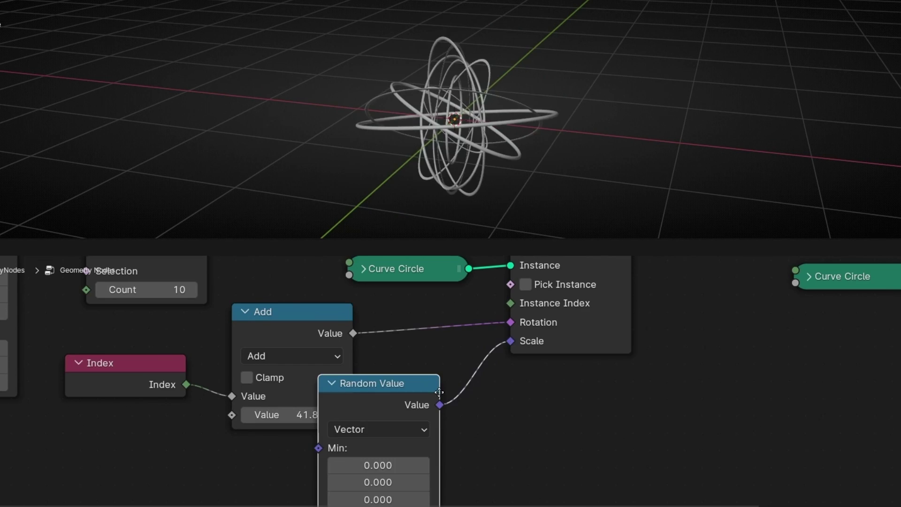
left_click(466, 388)
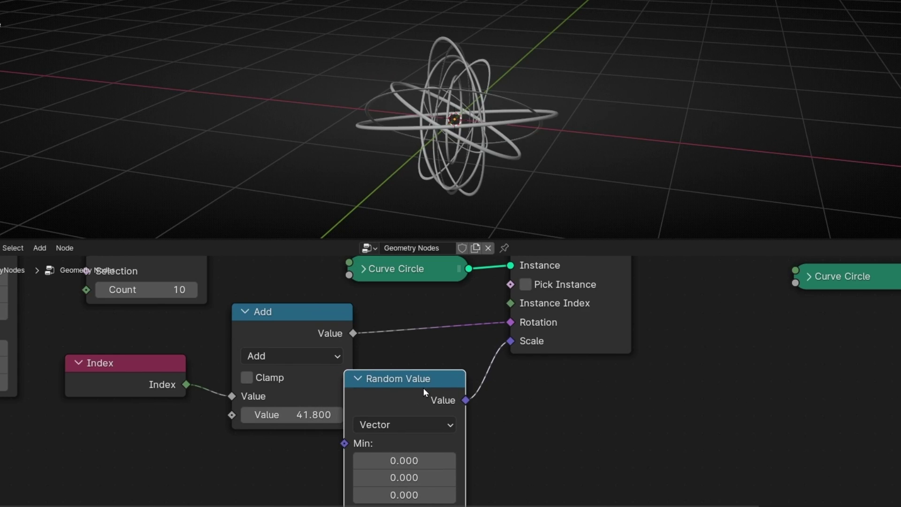
key("x")
Add a float Random Value node and connect it to the Scale input of Instance on Points
key("shift+a")
mouse_move(424, 390)
type("random")
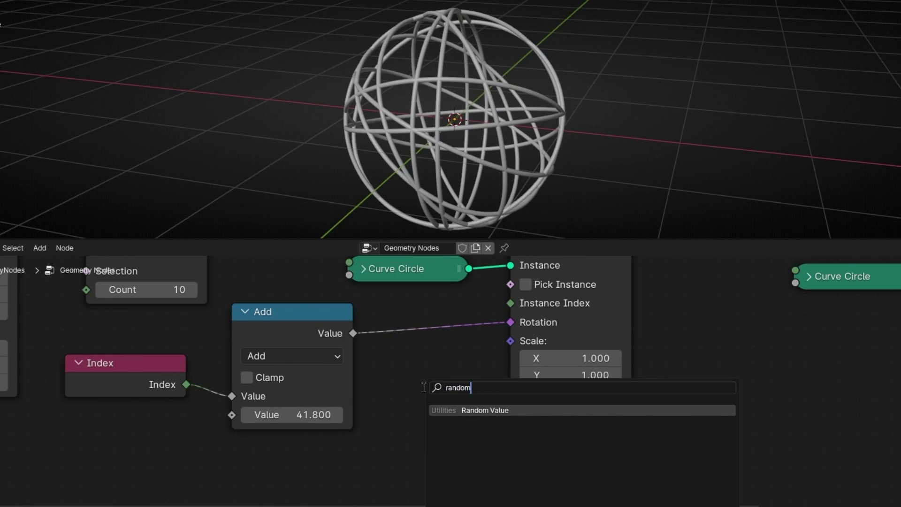
key("Return")
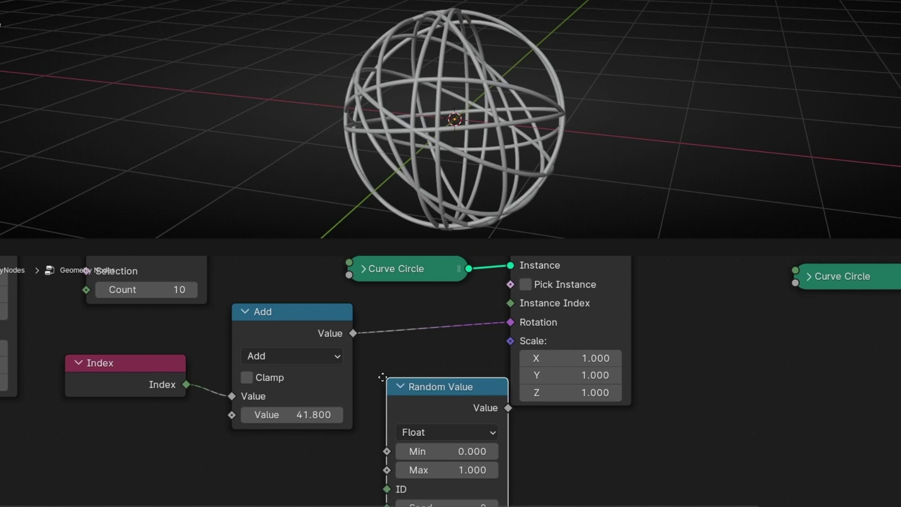
left_click(428, 393)
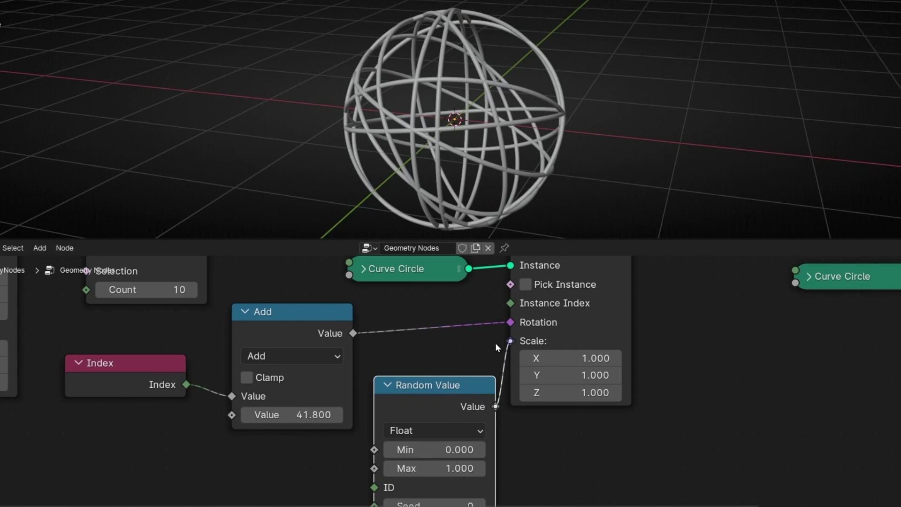
left_click_drag(496, 347, 494, 342)
mouse_move(449, 176)
middle_mouse_down()
mouse_move(657, 169)
mouse_move(459, 182)
middle_mouse_up()
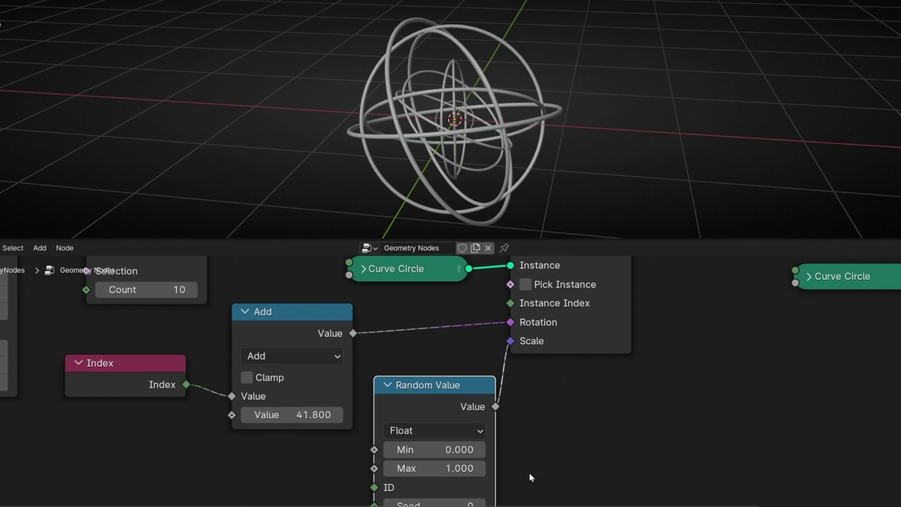
Try a Min of 0.5, a Max of 4.1 and a Min of 0 on the Random Value node, and delete it
middle_click_drag(530, 476, 497, 412)
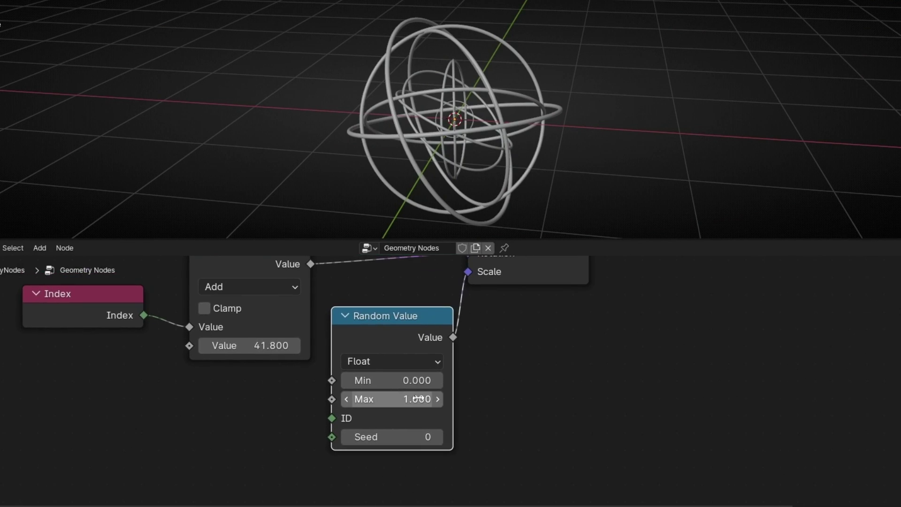
left_click(437, 380)
left_click(438, 380)
left_click(437, 381)
left_click(437, 381)
left_click(437, 380)
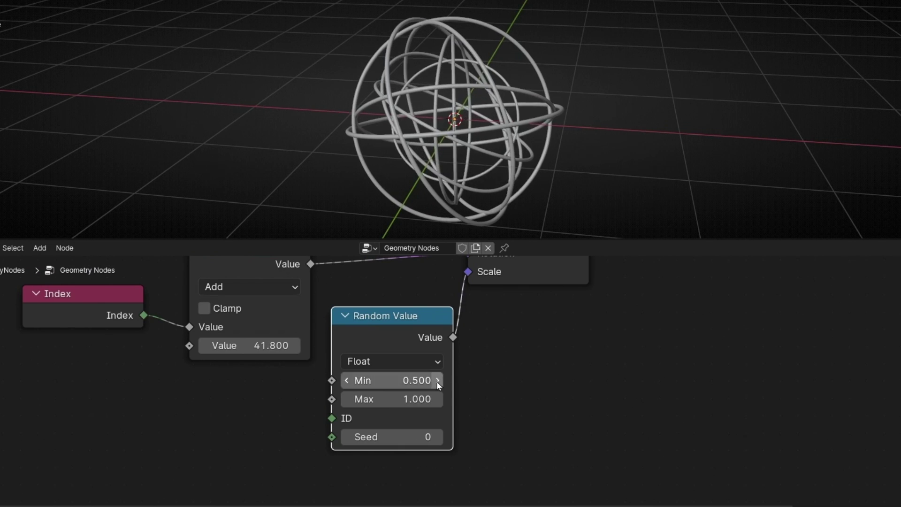
left_click_drag(413, 399, 446, 398)
mouse_move(401, 380)
left_mouse_down()
mouse_move(416, 380)
mouse_move(396, 380)
left_mouse_up()
scroll(421, 118, "down", 4)
middle_click_drag(421, 116, 371, 68)
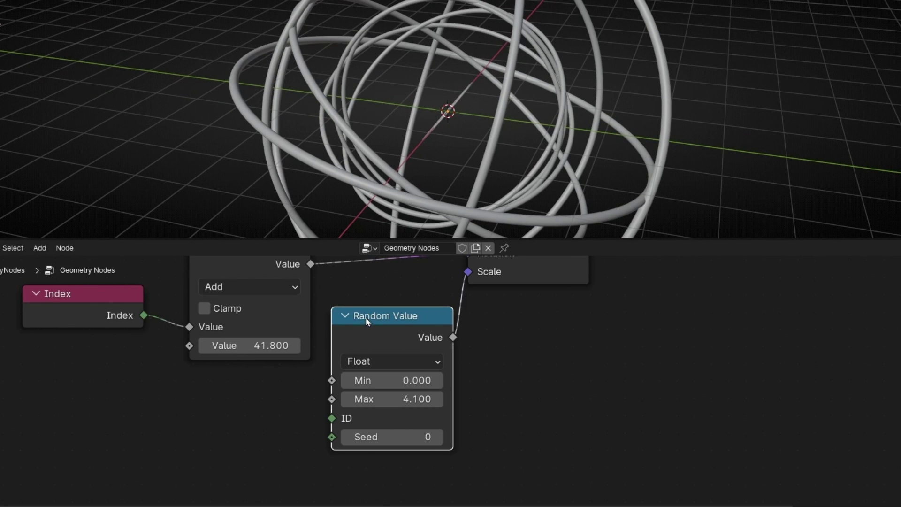
key("x")
Move the Index node below the Add node and connect its output to the Scale input of Instance on Points
middle_click_drag(370, 322, 485, 375)
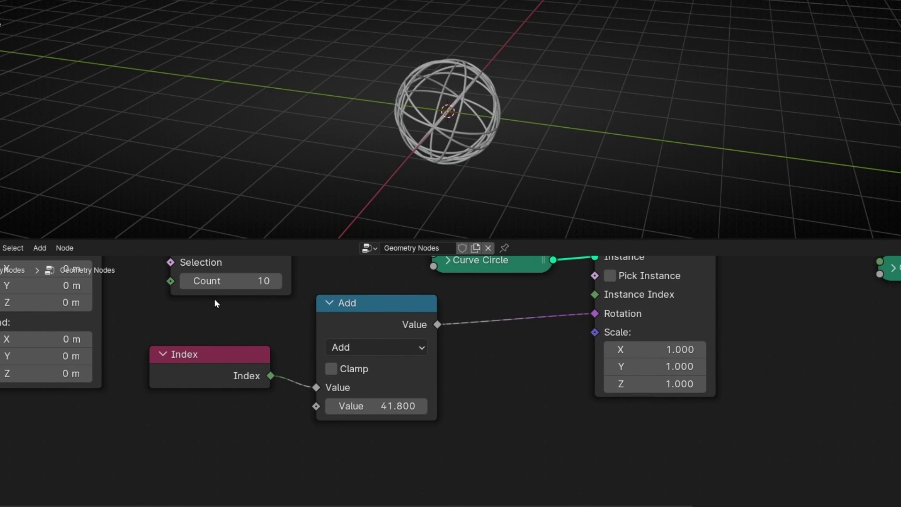
left_click_drag(182, 354, 109, 430)
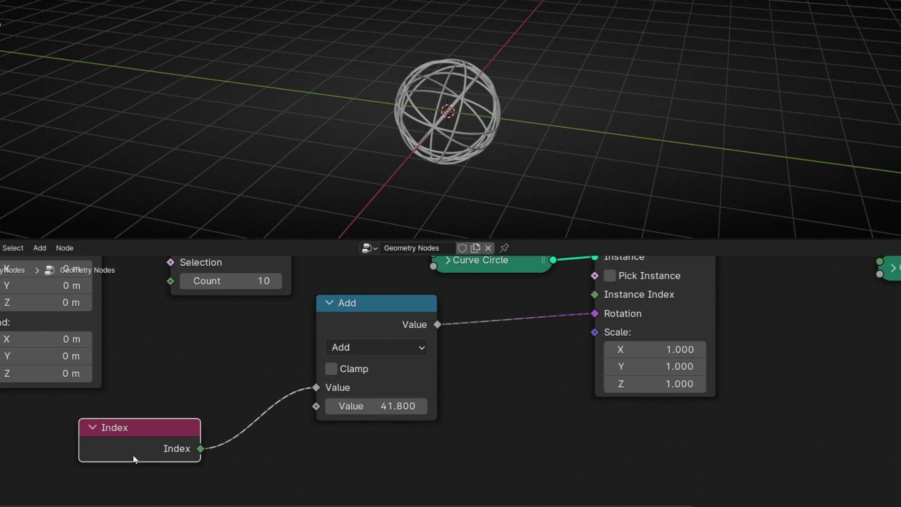
left_click_drag(194, 454, 590, 320)
scroll(428, 142, "down", 5)
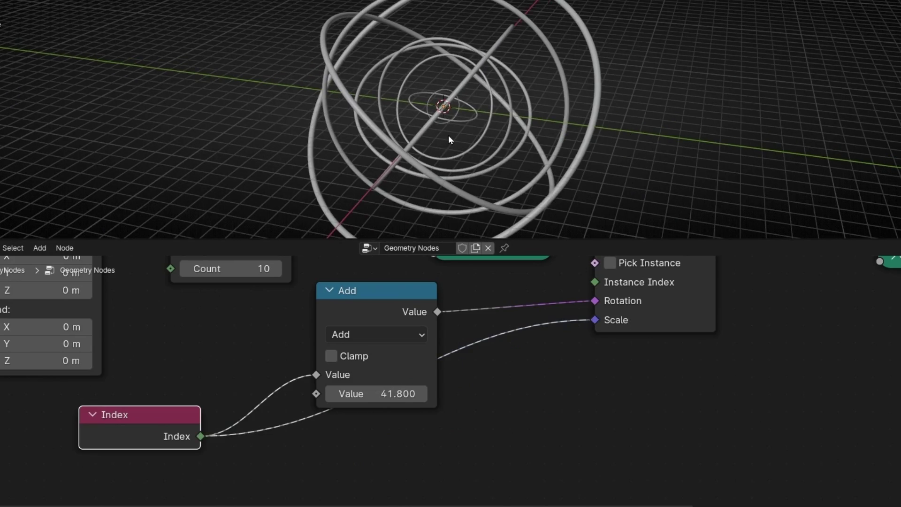
mouse_move(446, 137)
middle_mouse_down()
mouse_move(302, 141)
mouse_move(467, 136)
mouse_move(431, 135)
middle_mouse_up()
scroll(446, 137, "up", 4)
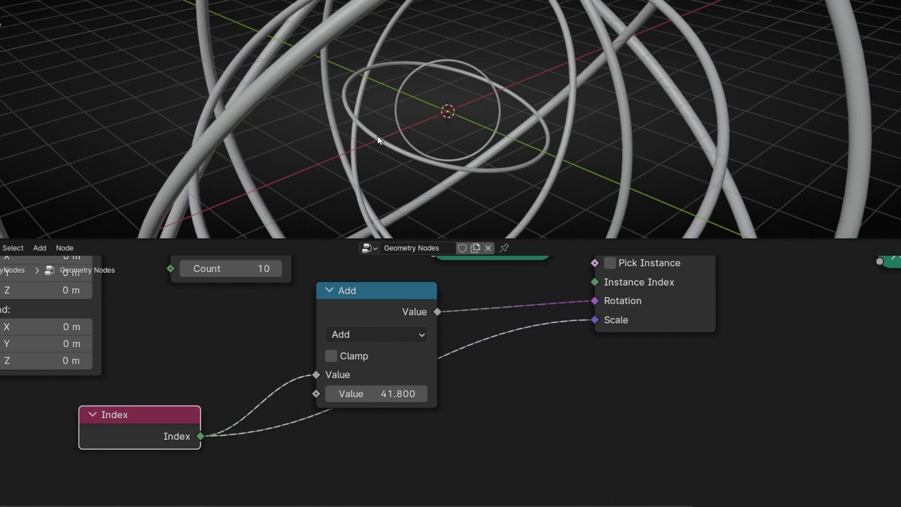
middle_click_drag(388, 130, 476, 136)
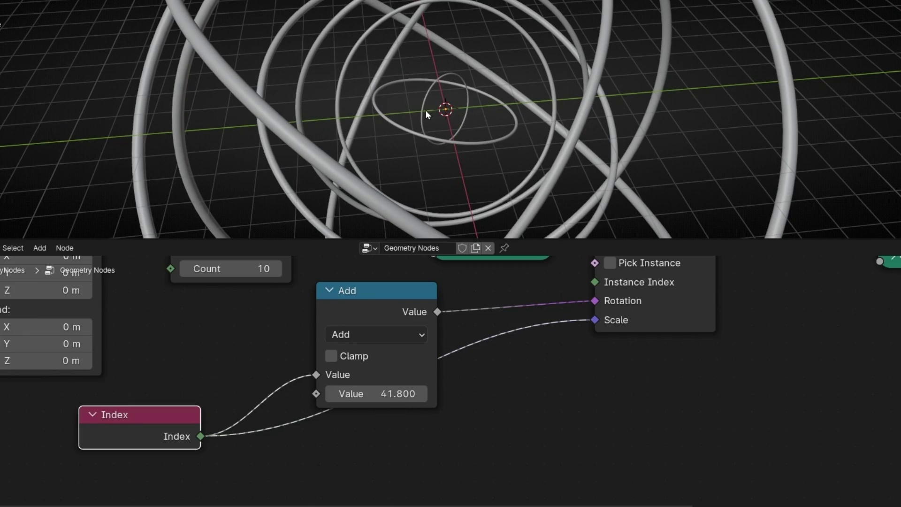
Try a value of 47.6 on the Add node that drives the instance rotation
mouse_move(432, 128)
middle_mouse_down()
mouse_move(314, 114)
mouse_move(420, 123)
middle_mouse_up()
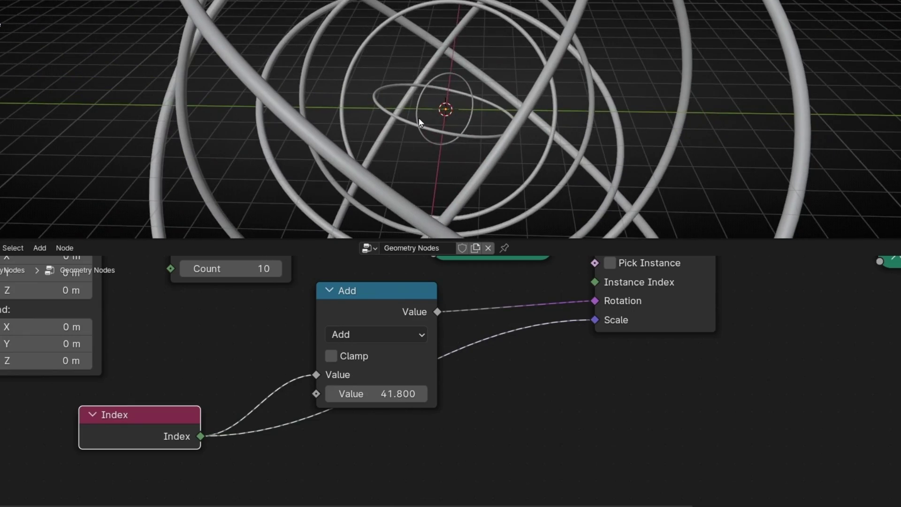
scroll(278, 329, "down", 3)
scroll(365, 140, "down", 4)
middle_click_drag(365, 140, 413, 135)
left_click_drag(379, 387, 427, 388)
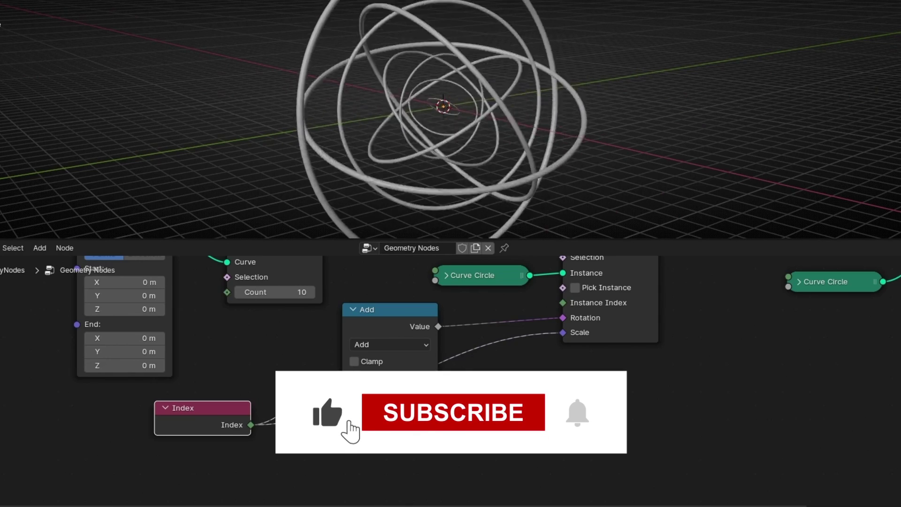
middle_click_drag(504, 120, 368, 119)
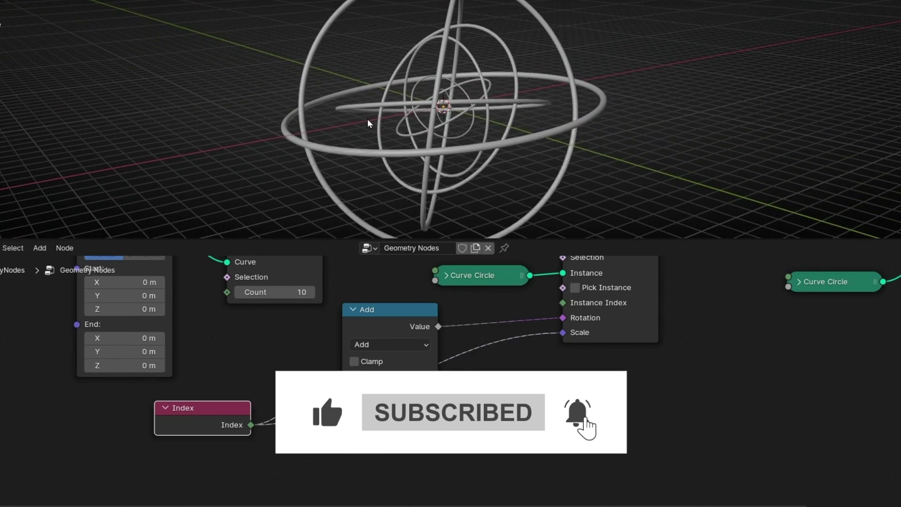
Duplicate the Add node, insert the copy between Index and the Scale input of Instance on Points, and change its operation to Multiply
left_click_drag(206, 412, 221, 469)
key("shift+d")
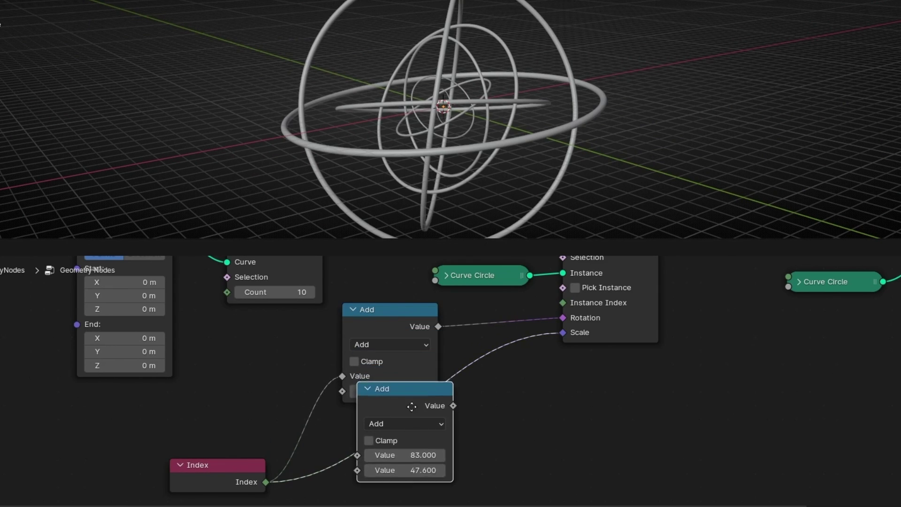
left_click(399, 432)
middle_click_drag(532, 419, 537, 337)
left_click(409, 370)
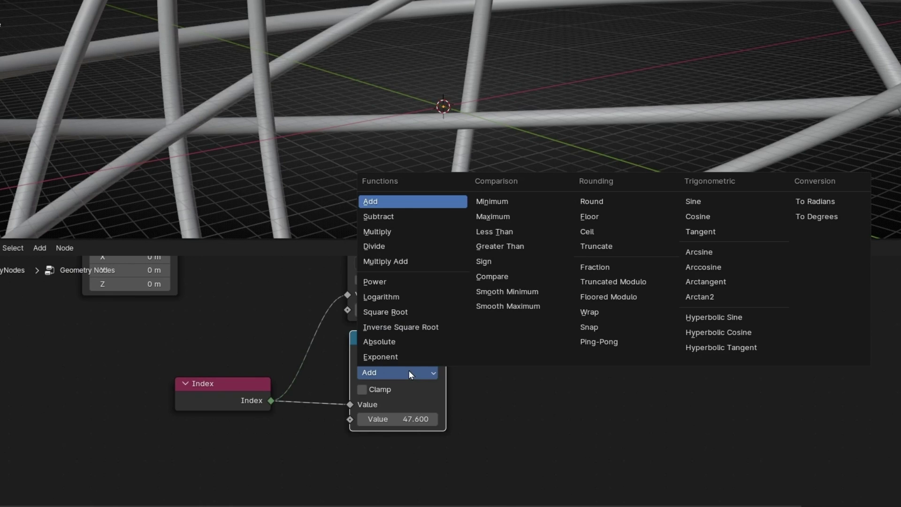
left_click(419, 233)
Set the Multiply node's value to 0.5 and the Add node's value to 63.8
left_click(411, 417)
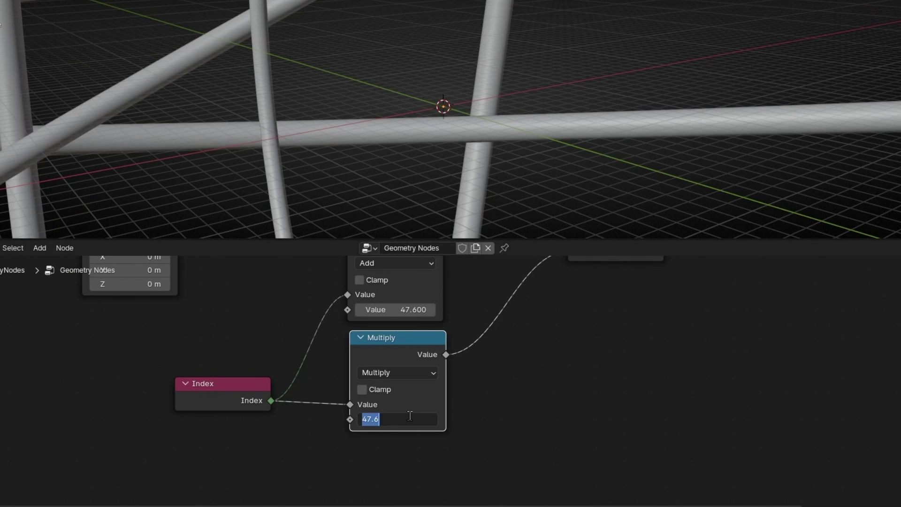
type("0")
key("Return")
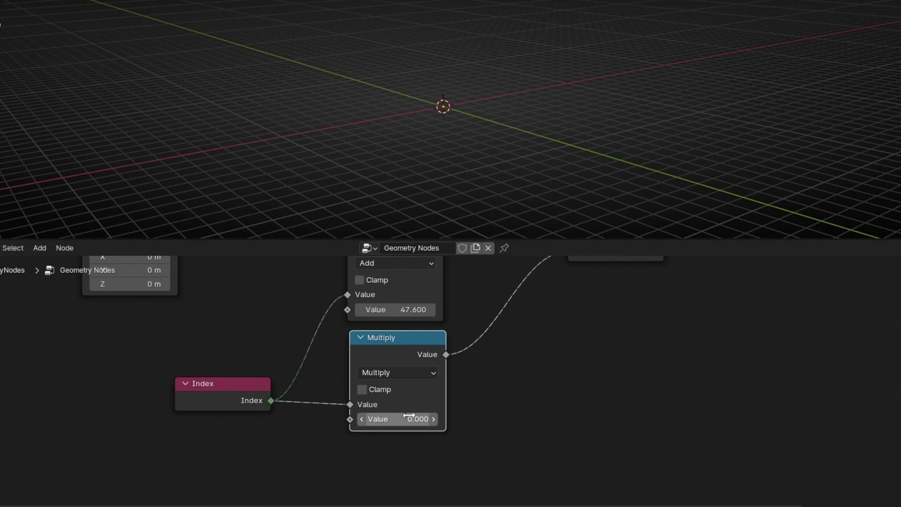
left_click(436, 421)
left_click(435, 421)
left_click(435, 421)
left_click_drag(435, 421, 362, 421)
middle_click_drag(454, 155, 527, 160)
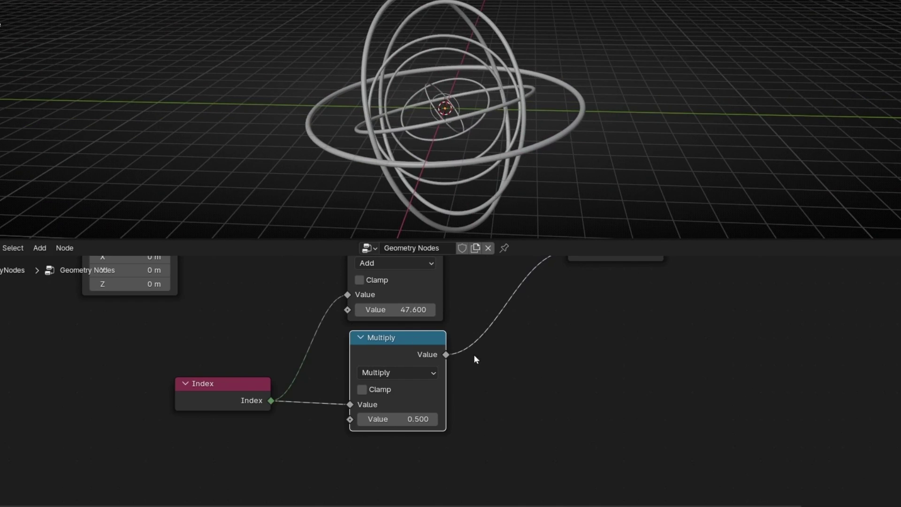
left_click_drag(402, 309, 482, 309)
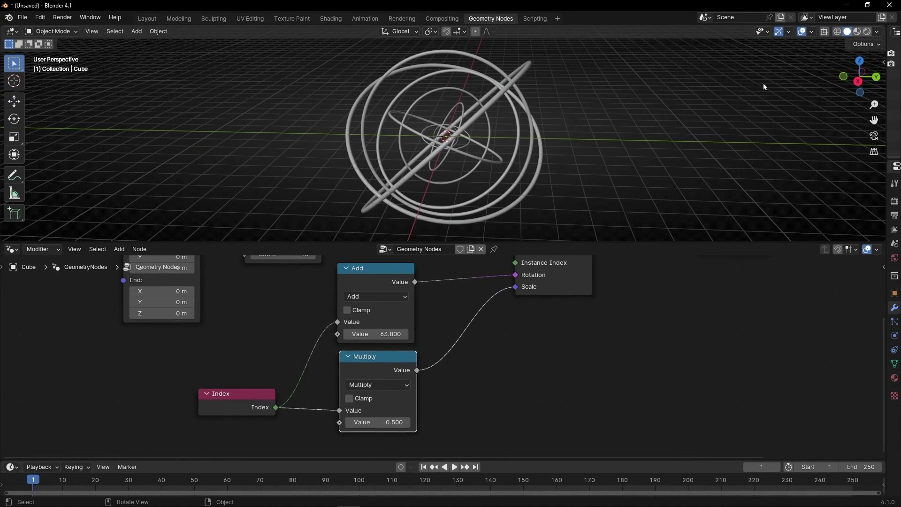
Switch the viewport to Material Preview shading and widen the Outliner and Properties area
left_click(856, 33)
left_click_drag(885, 275, 735, 275)
Insert a Set Material node between Curve to Mesh and Group Output and assign the existing Material to it
mouse_move(603, 288)
middle_mouse_down()
mouse_move(431, 376)
mouse_move(287, 380)
middle_mouse_up()
left_click_drag(358, 336, 298, 336)
left_click_drag(444, 310, 400, 313)
key("shift+a")
type("set")
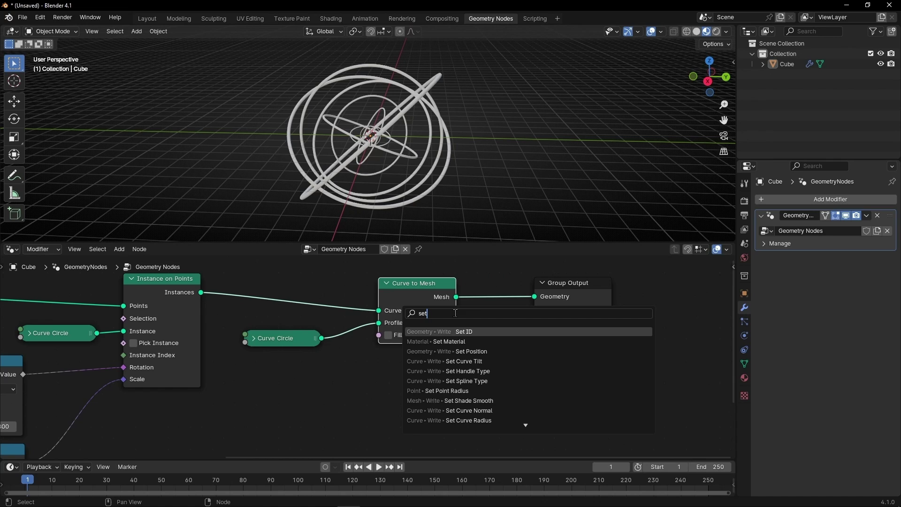
key("Down")
key("Return")
left_click(499, 284)
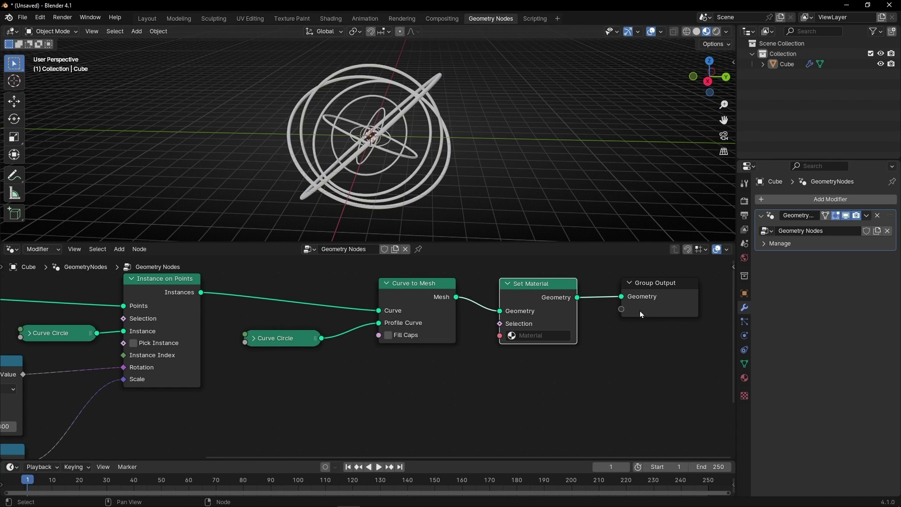
left_click(547, 339)
left_click(531, 349)
Set the material's Emission strength to 12.1 and enable Bloom in the EEVEE render settings
left_click(744, 378)
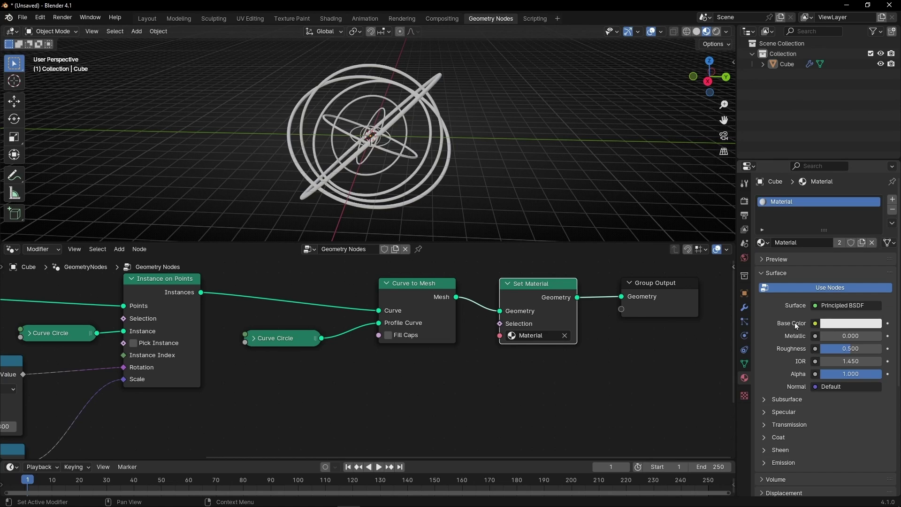
scroll(781, 336, "down", 2)
scroll(781, 337, "down", 2)
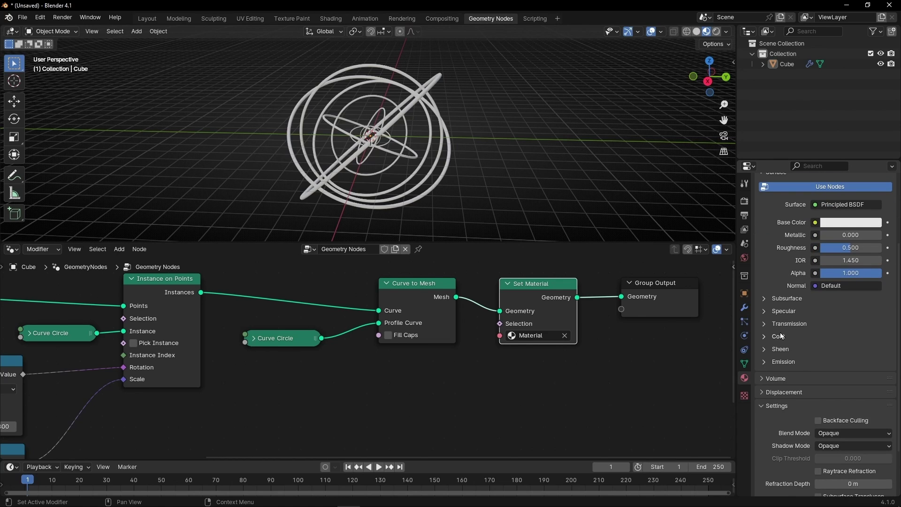
left_click(765, 362)
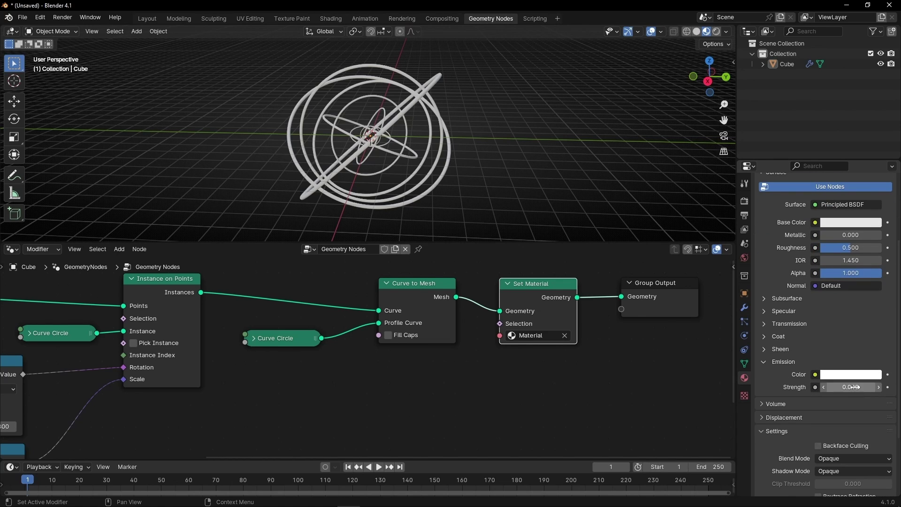
left_click_drag(849, 384, 900, 384)
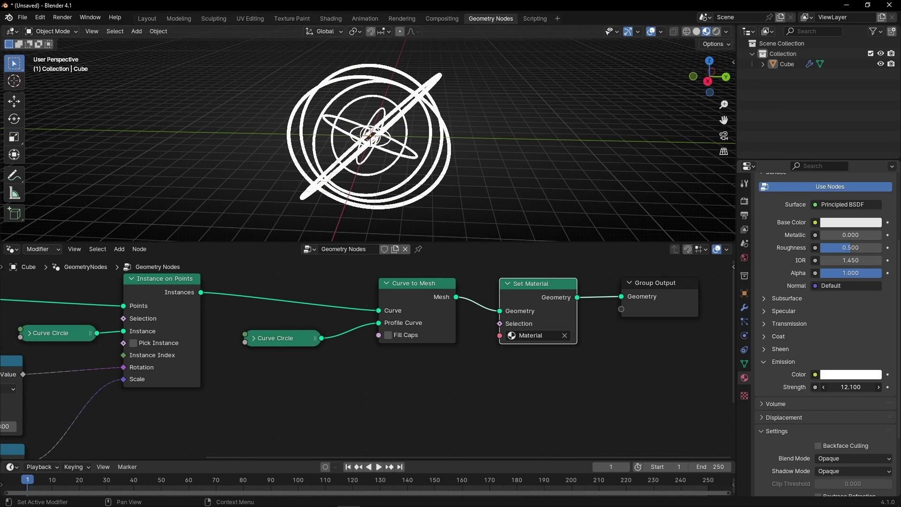
left_click(744, 201)
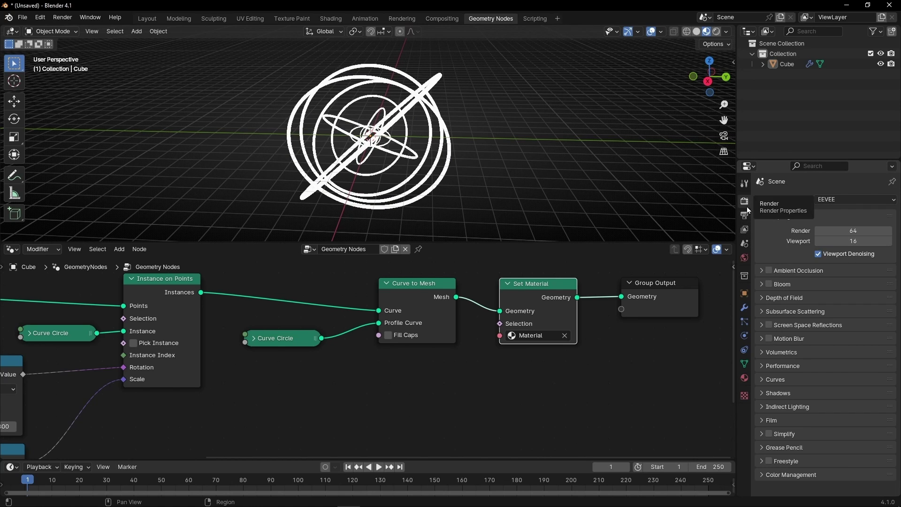
left_click(768, 284)
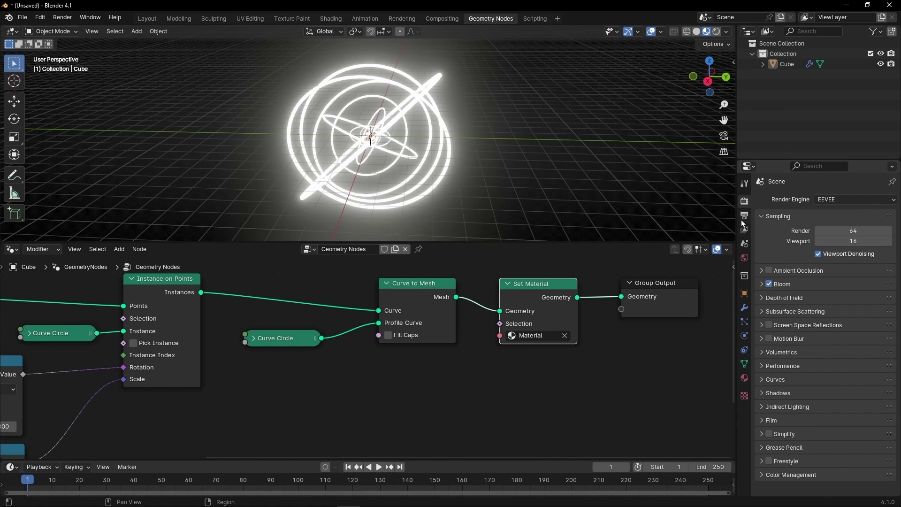
Change the material's Emission color to magenta
left_click(744, 378)
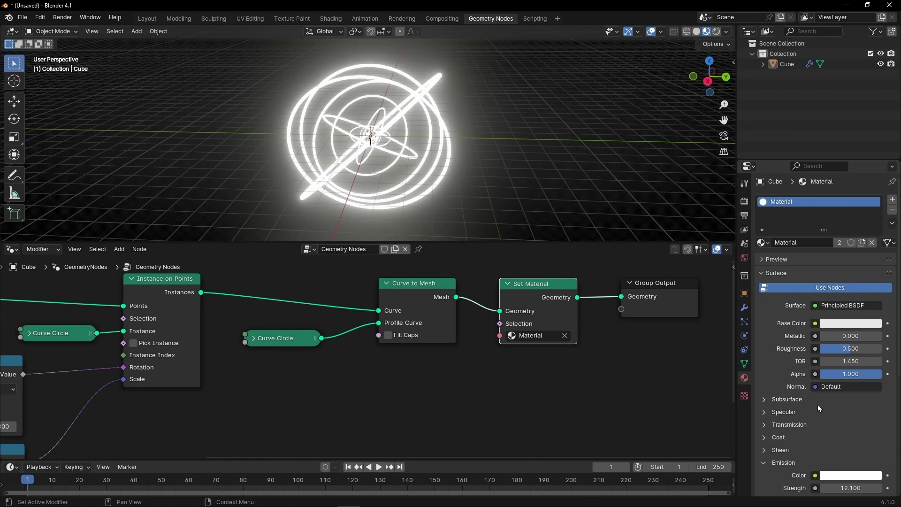
left_click(761, 274)
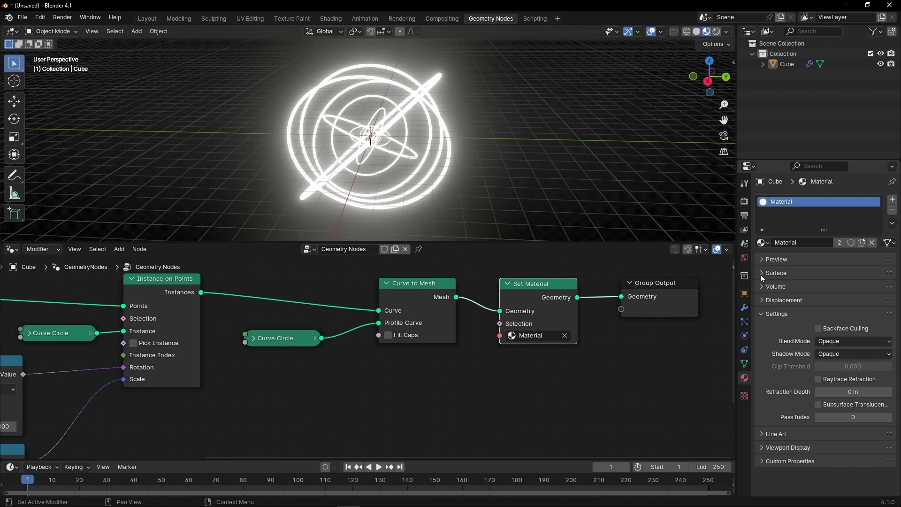
left_click(761, 274)
scroll(826, 412, "down", 3)
left_click(840, 414)
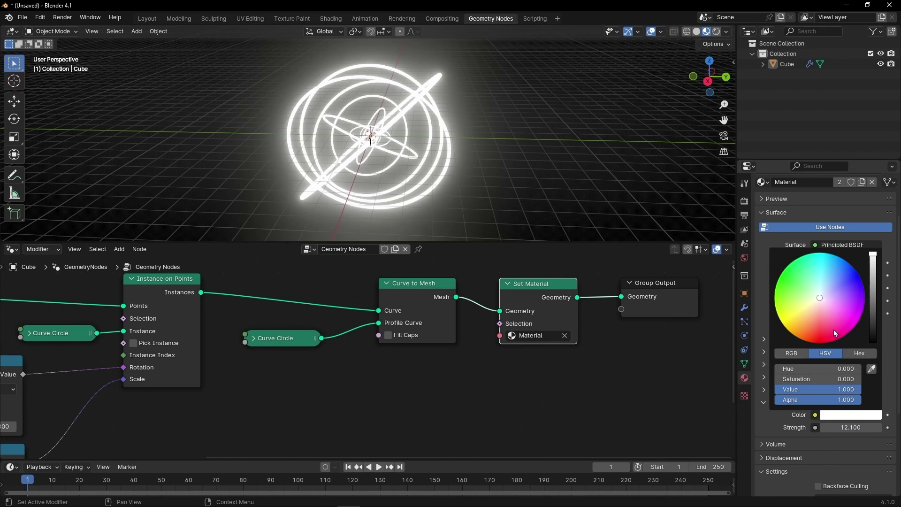
left_click(838, 312)
left_click_drag(838, 311, 849, 311)
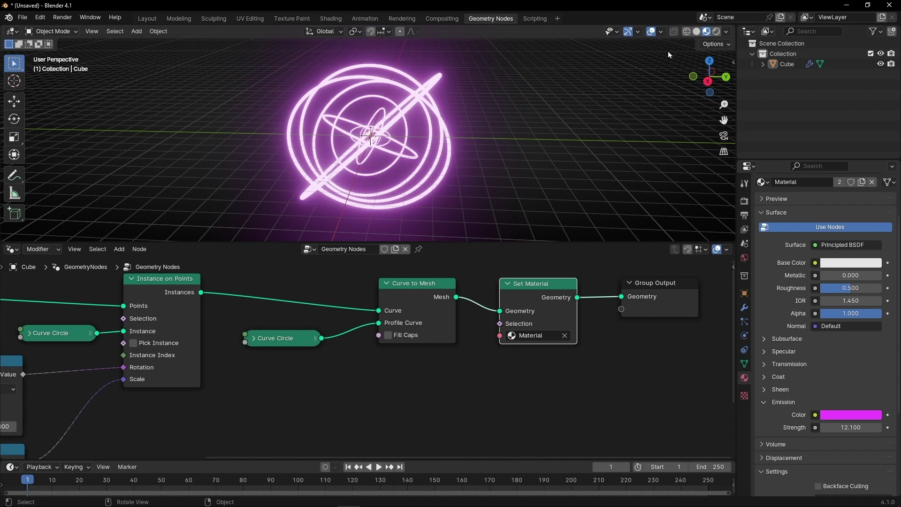
Hide the viewport overlays and shrink the Properties area to widen the viewport and node editor
left_click(651, 32)
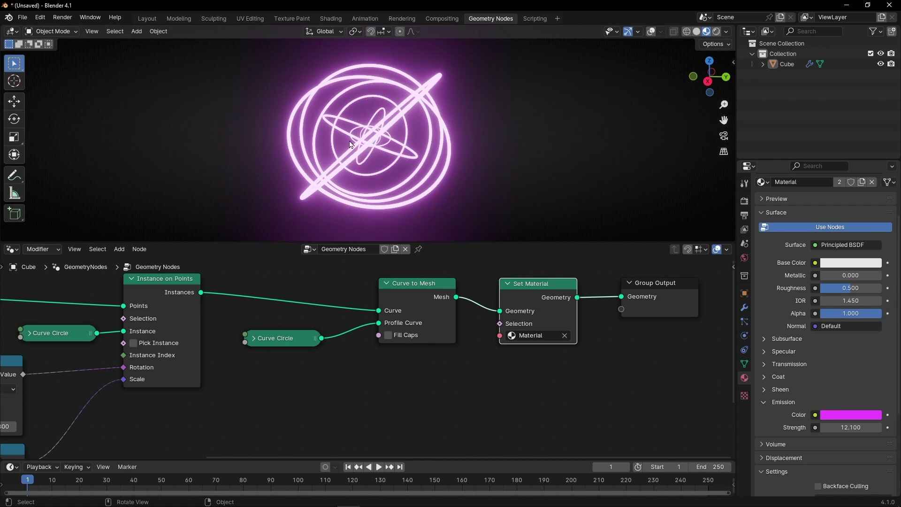
middle_click_drag(352, 145, 391, 199)
middle_click_drag(308, 388, 495, 386)
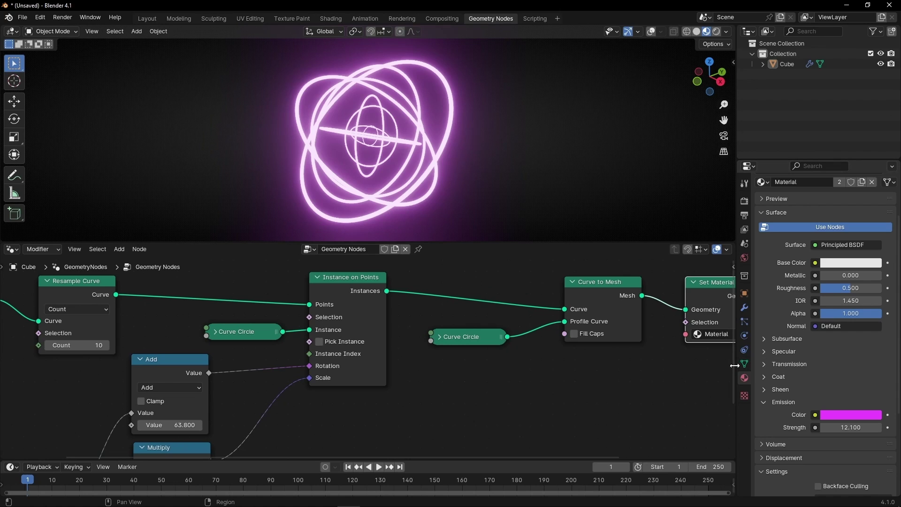
left_click_drag(736, 367, 894, 366)
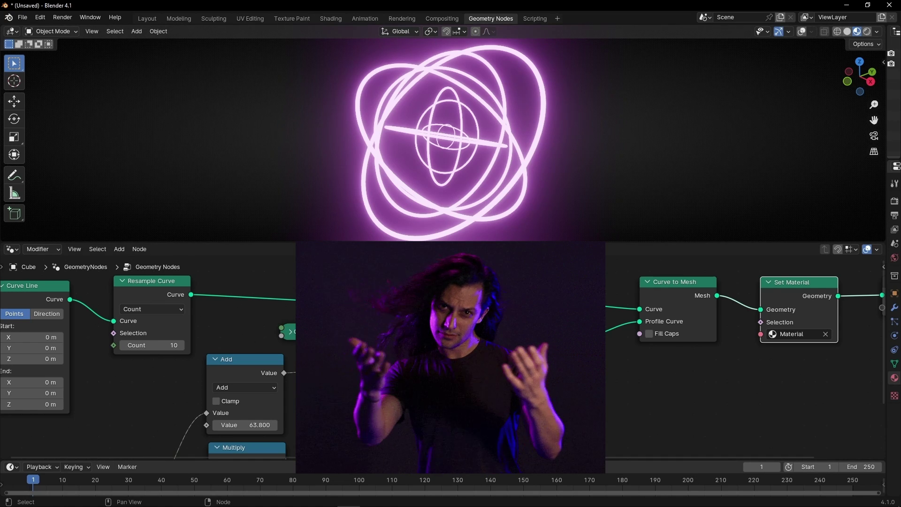
Try values of 47.3 and 0 on the Add node feeding the instance rotation
middle_click_drag(94, 390, 207, 343)
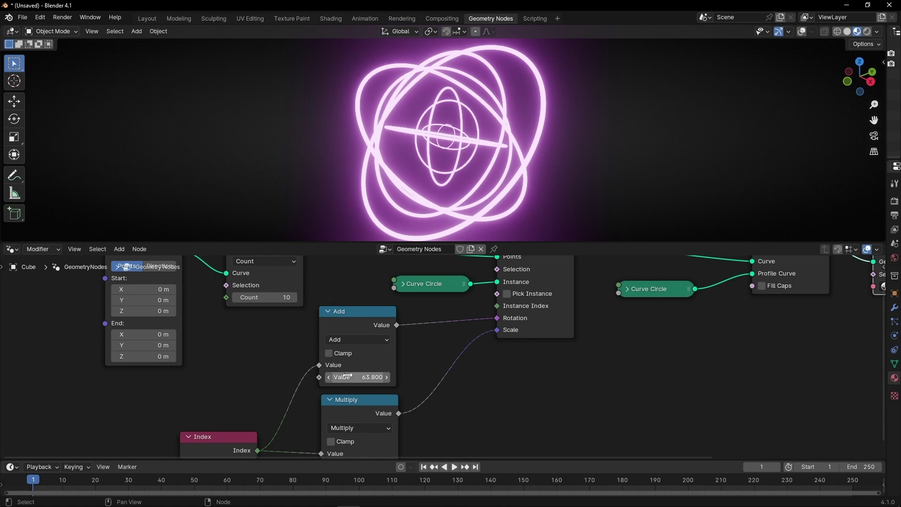
left_click_drag(357, 377, 303, 377)
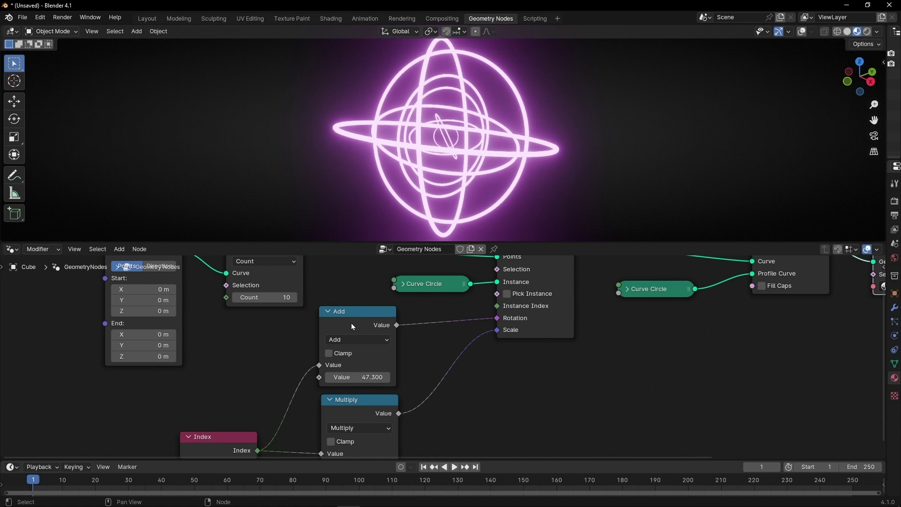
mouse_move(351, 322)
left_mouse_down()
mouse_move(378, 314)
mouse_move(361, 322)
left_mouse_up()
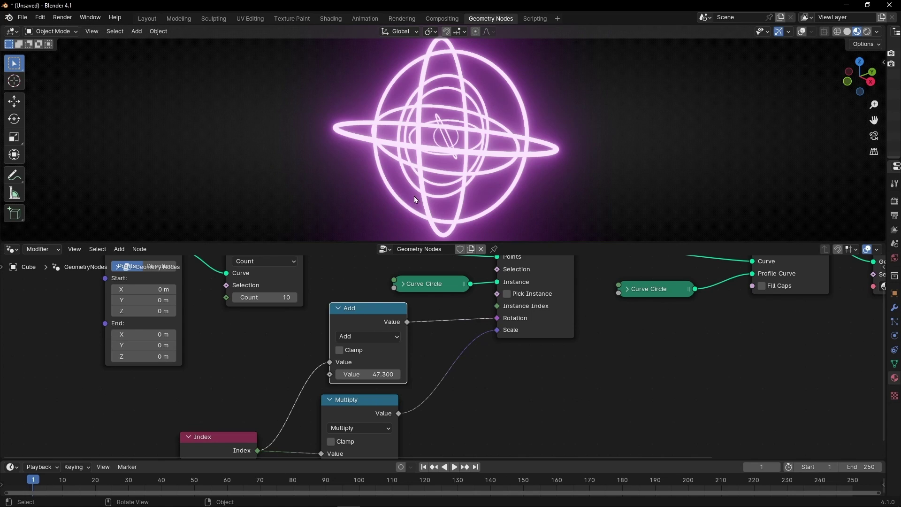
left_click(366, 374)
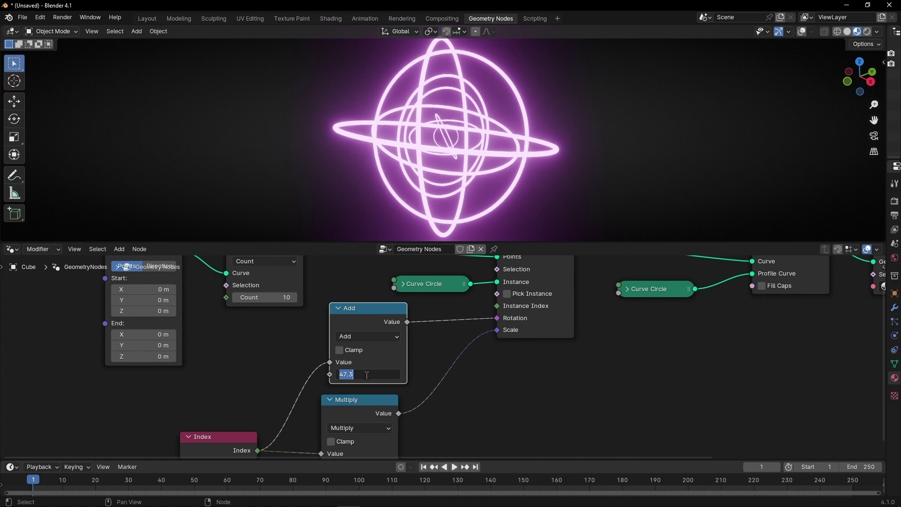
key("BackSpace")
key("Return")
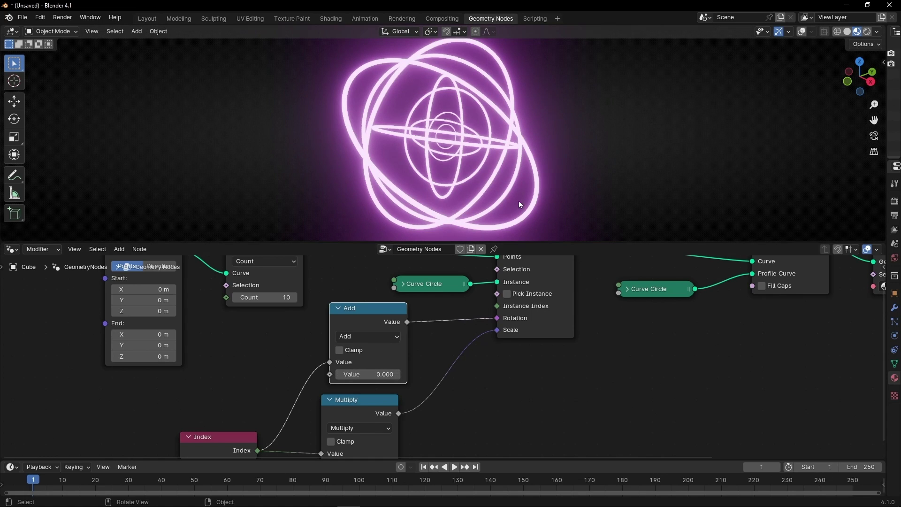
Try a value of 2*pi (6.283) on the Add node
middle_click_drag(506, 150, 448, 156)
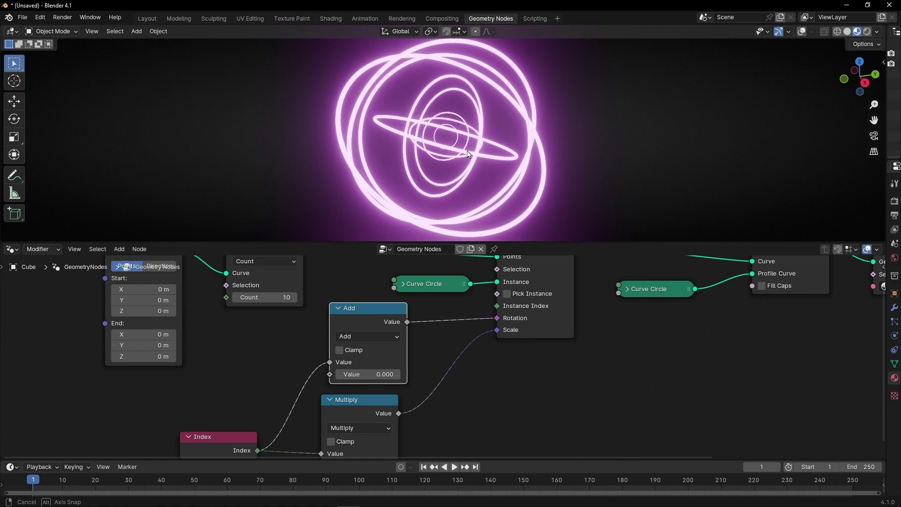
left_click(384, 375)
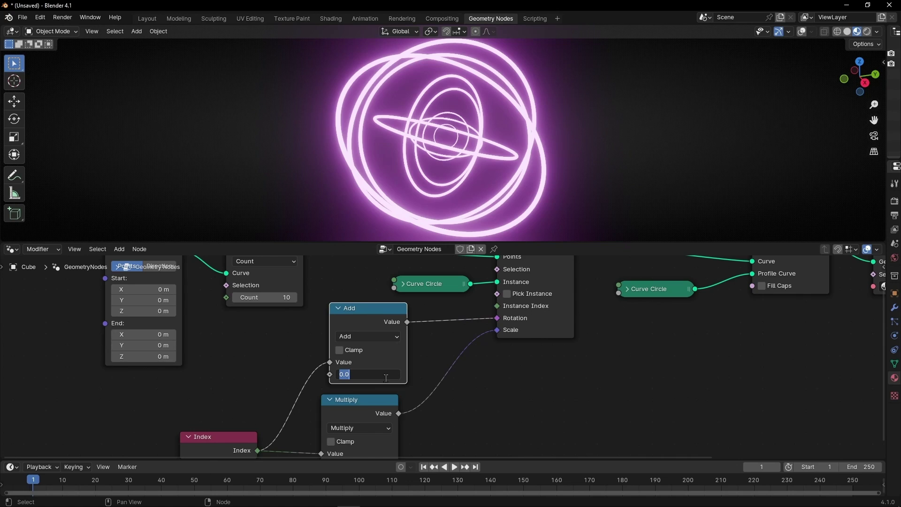
type("2*")
key("Return")
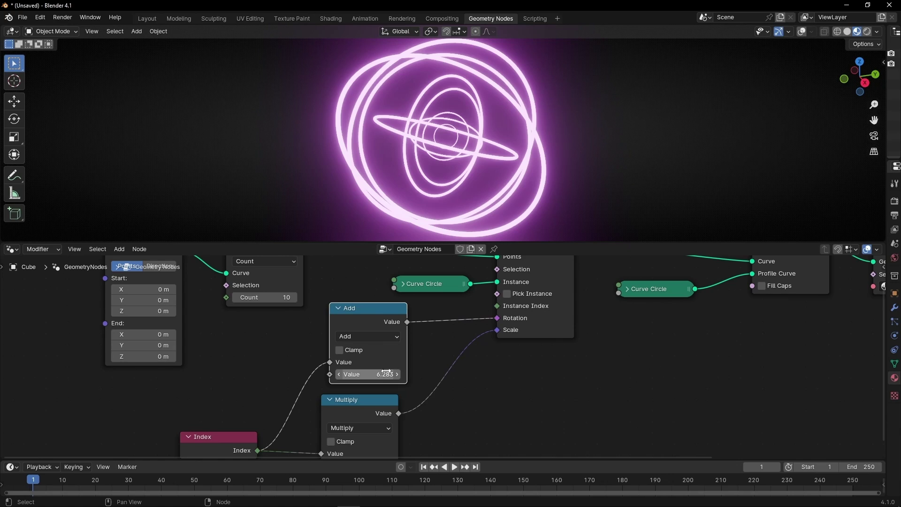
mouse_move(386, 373)
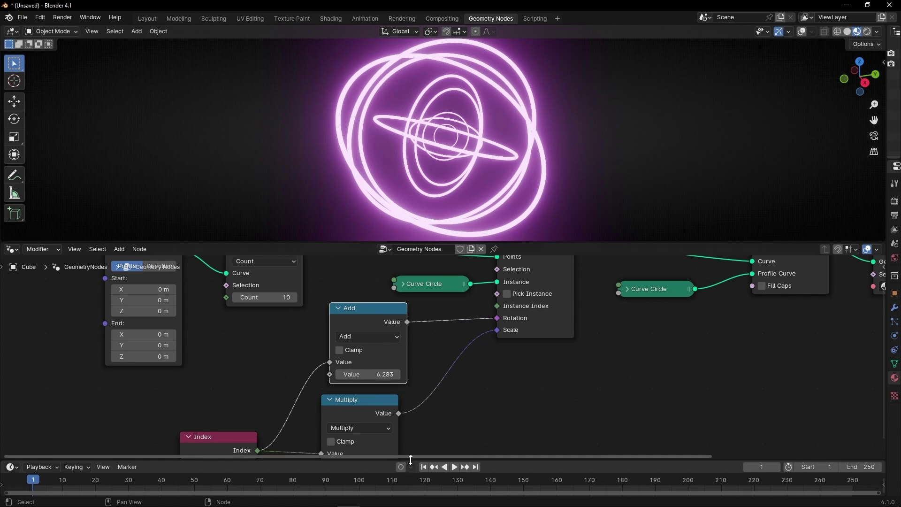
Enlarge the timeline, set the Add node's value to 0 and insert a keyframe on it at frame 1
left_click_drag(372, 459, 375, 398)
double_click(378, 343)
type("0")
key("Return")
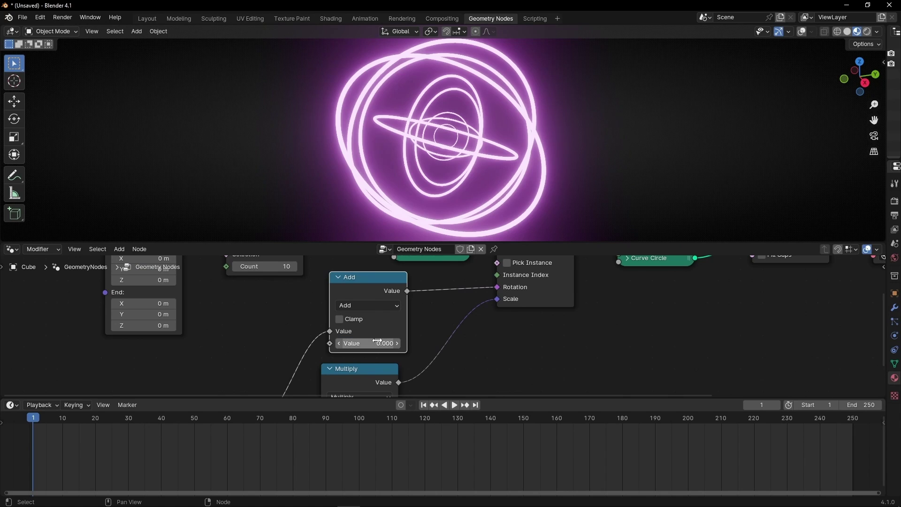
right_click(378, 343)
Set the Add node's value to 2*pi (6.283) at frame 250 and insert a keyframe on it
left_click(375, 340)
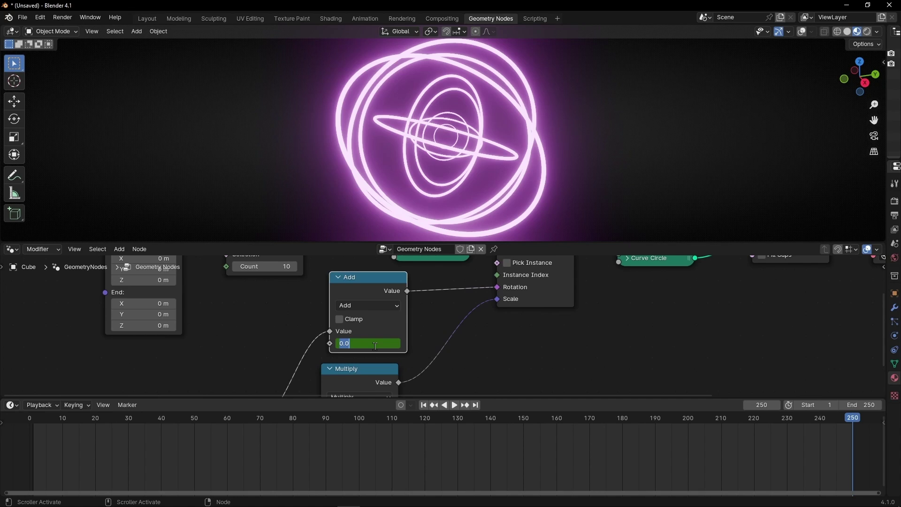
key("Return")
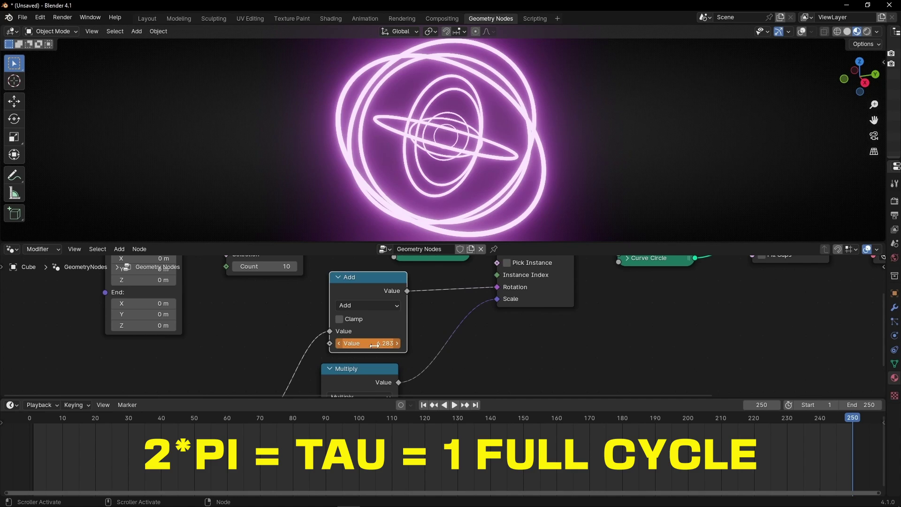
right_click(374, 345)
left_click(371, 345)
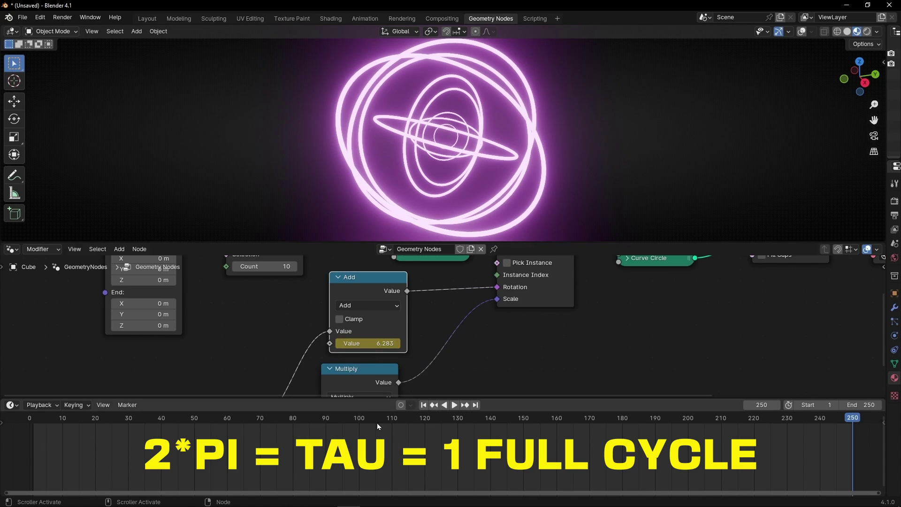
Set the interpolation of the Add value's keyframes to Linear and reduce the timeline's height
scroll(442, 452, "down", 1)
left_click(450, 148)
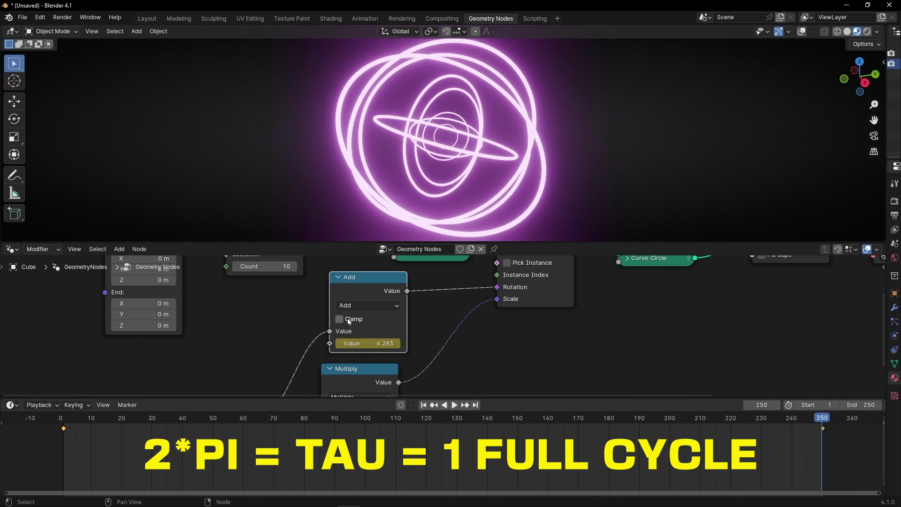
key("t")
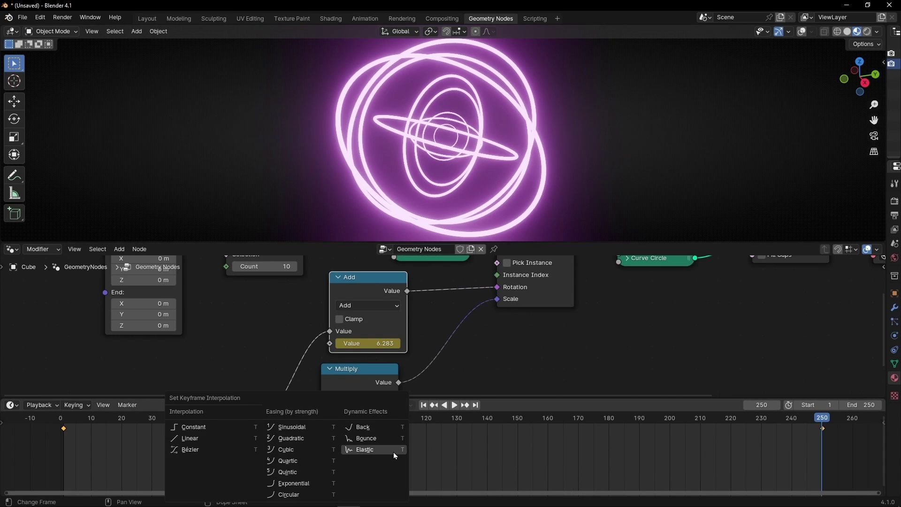
left_click(202, 440)
left_click_drag(492, 398, 492, 449)
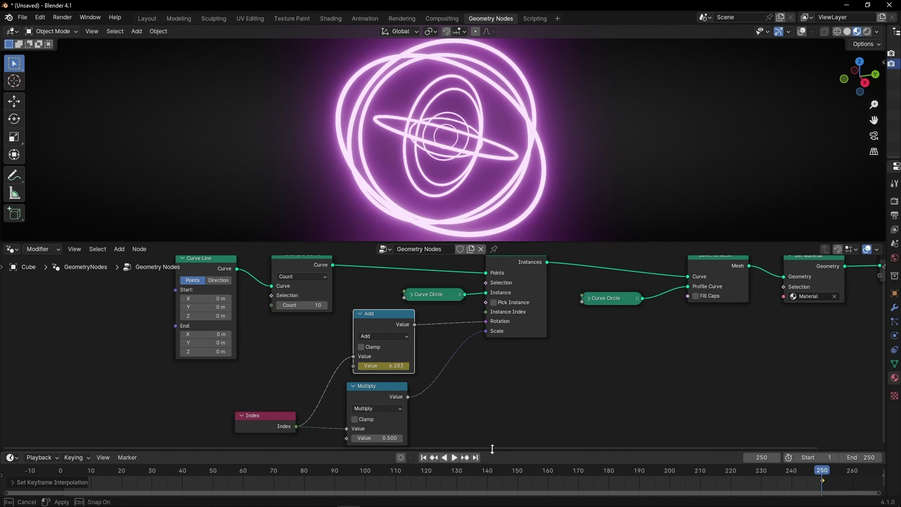
Play the ring animation, view it from another angle, and stop playback
key("space")
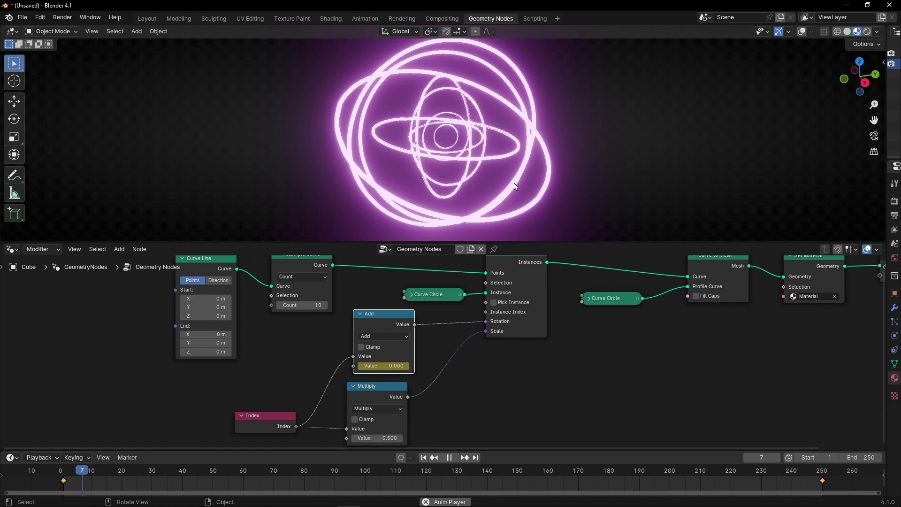
middle_click_drag(473, 182, 436, 182)
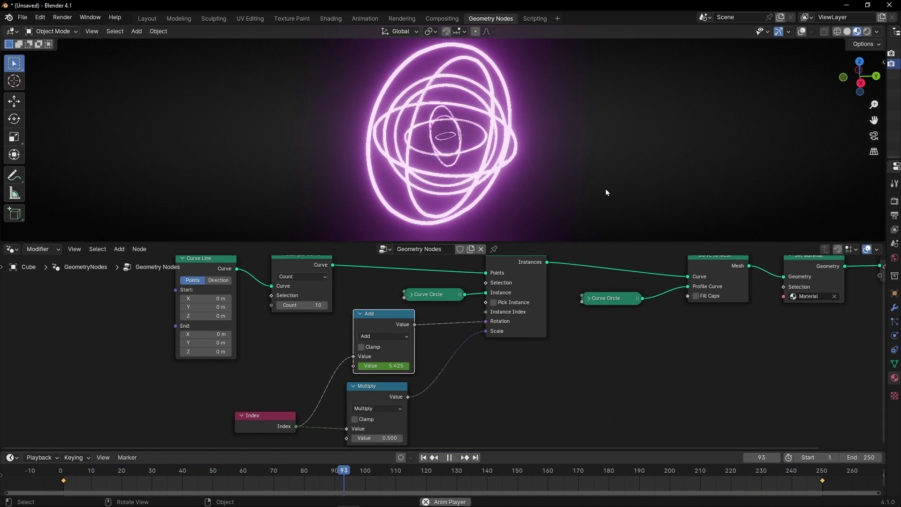
key("space")
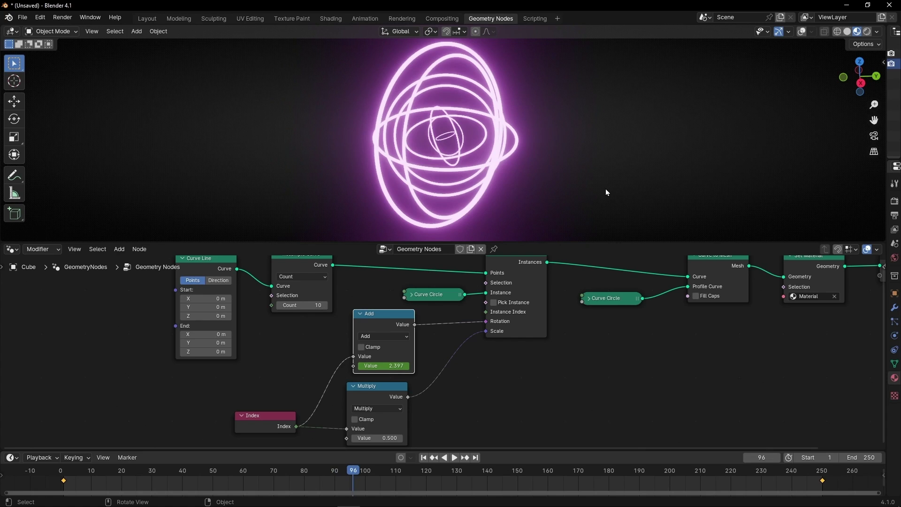
Clear all keyframes from the Add node's value
scroll(293, 391, "up", 3)
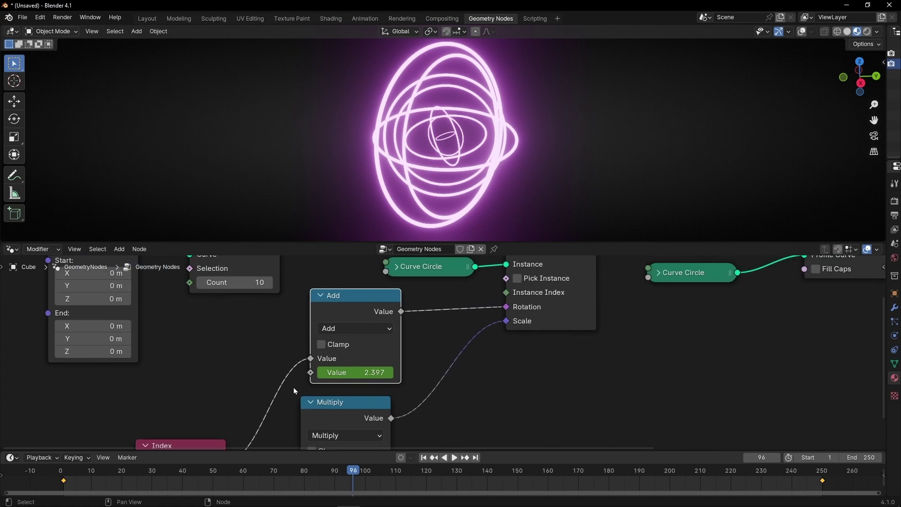
right_click(374, 366)
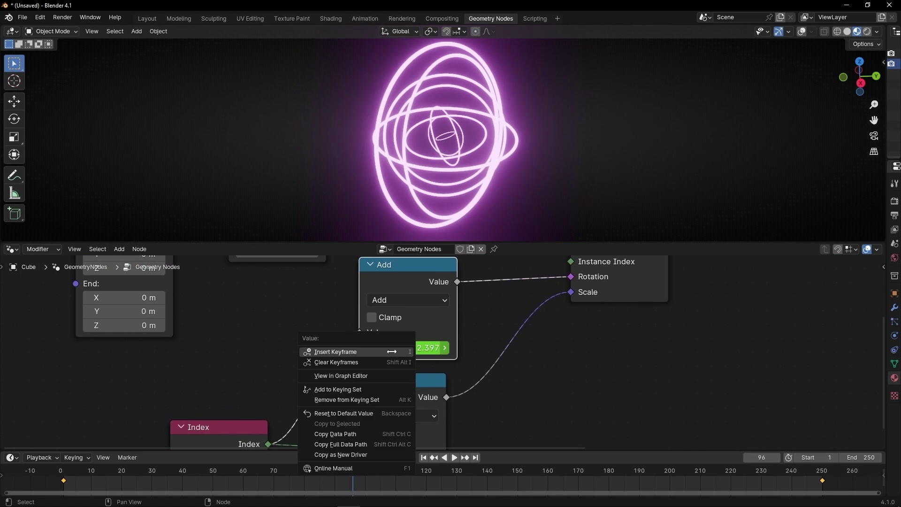
left_click(341, 362)
Add a Math node set to To Radians and connect its output to the Add node's second Value input
middle_click_drag(289, 358, 340, 358)
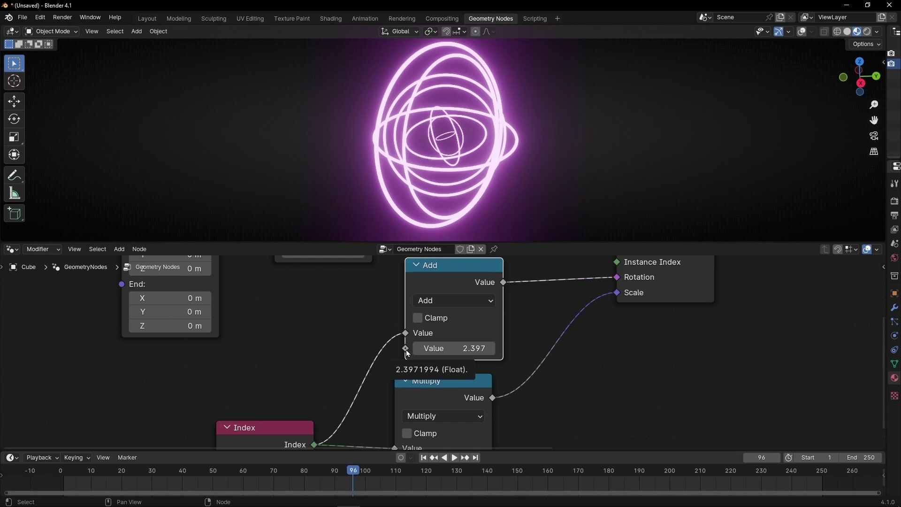
key("shift+a")
type("add")
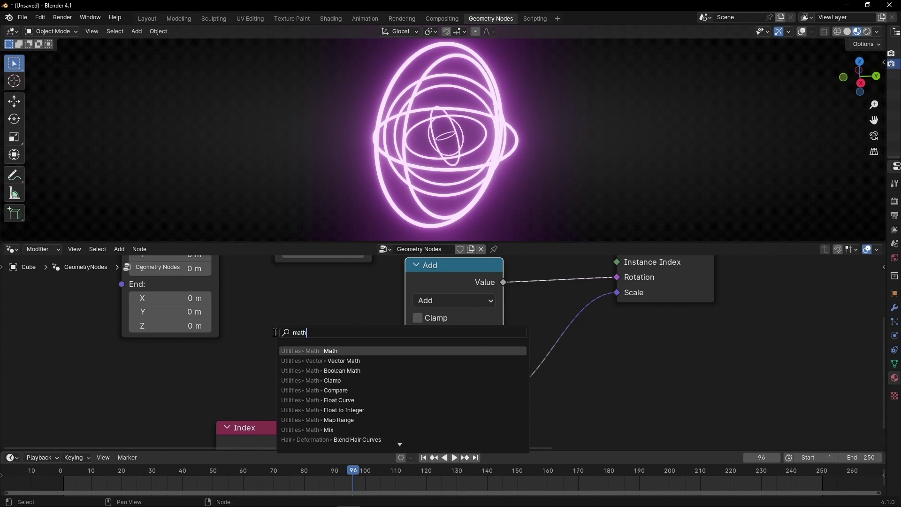
key("Return")
left_click(254, 291)
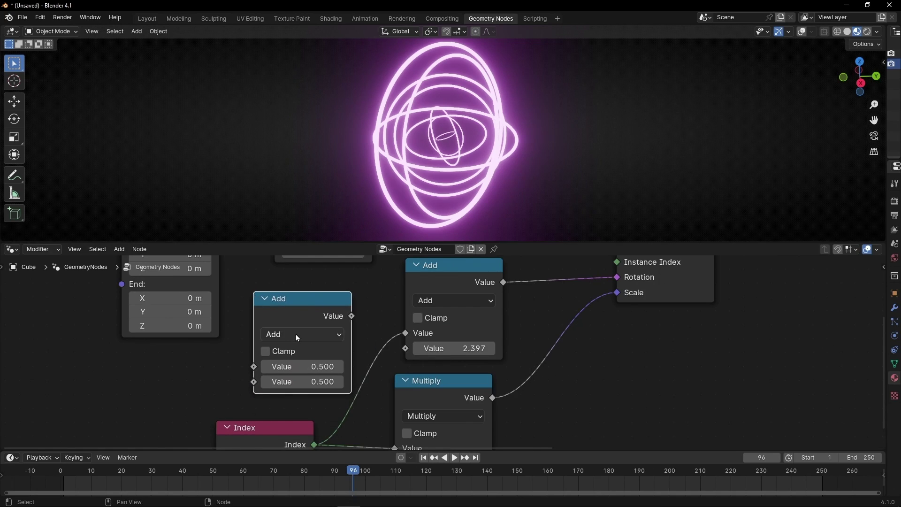
left_click(303, 334)
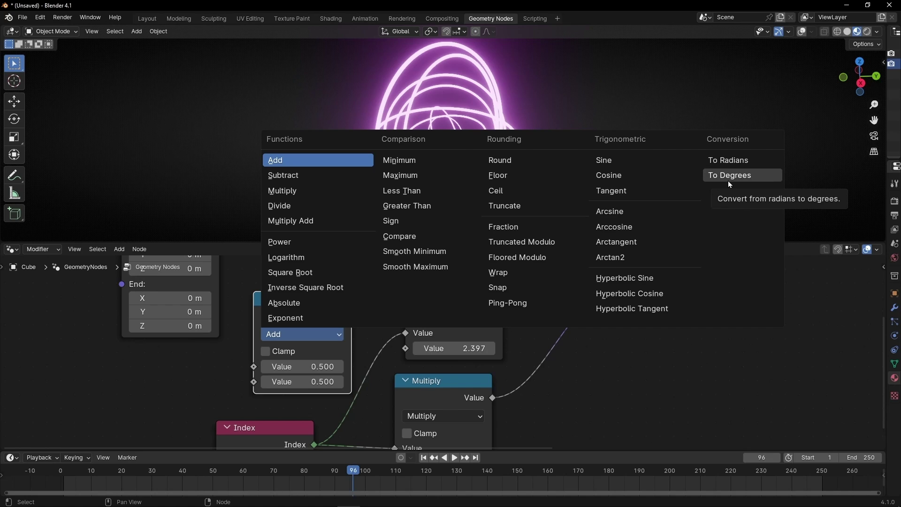
left_click(730, 160)
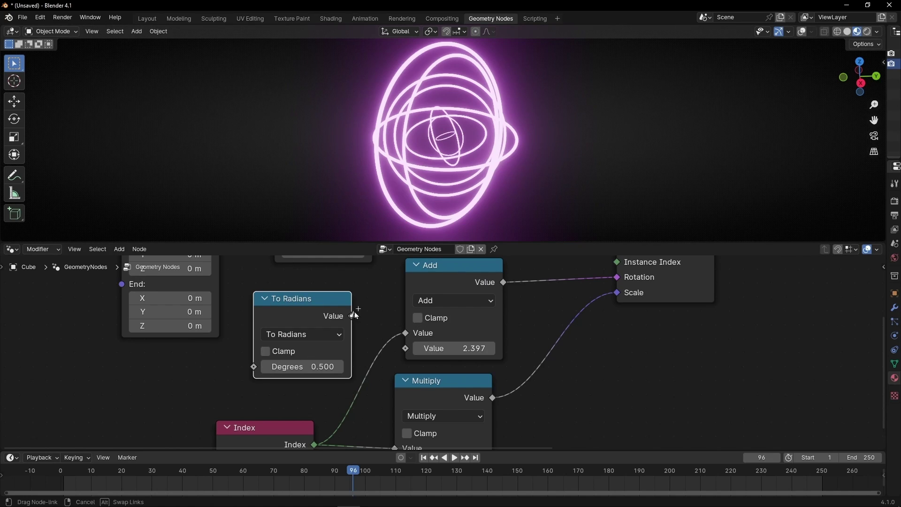
left_click_drag(397, 347, 399, 348)
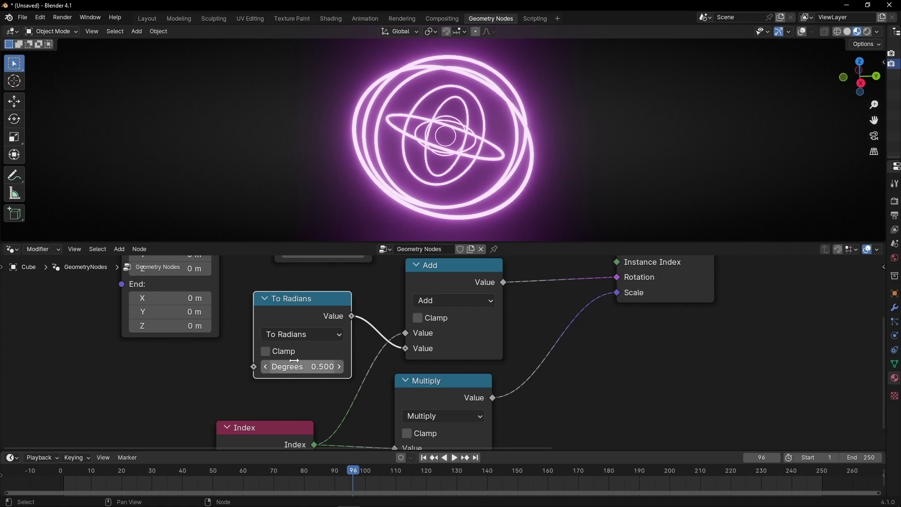
Set the To Radians node's Degrees to 0 and insert a keyframe on it at frame 1
mouse_move(482, 345)
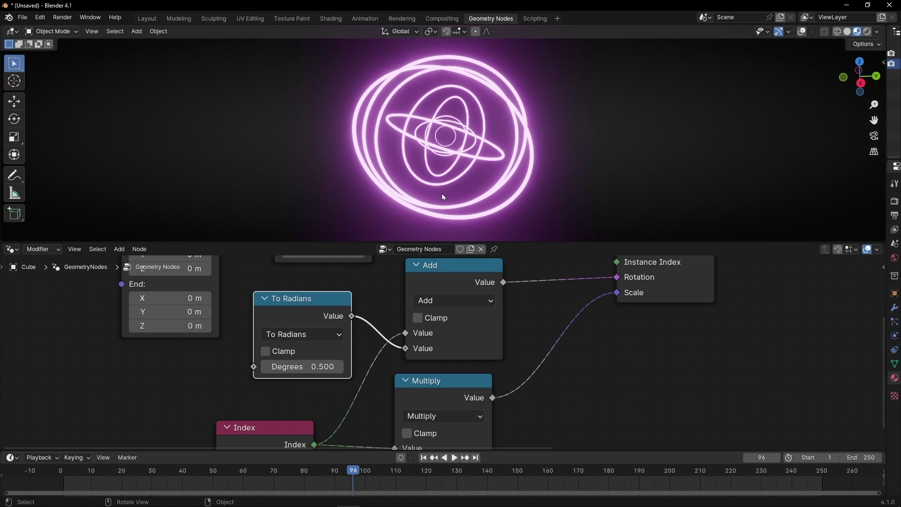
right_click(318, 372)
left_click(296, 372)
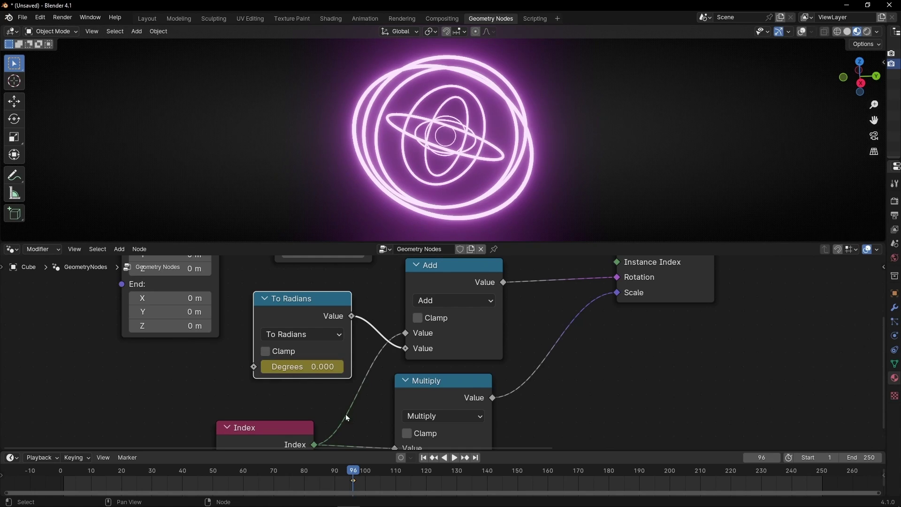
left_click(423, 459)
right_click(299, 366)
left_click(279, 366)
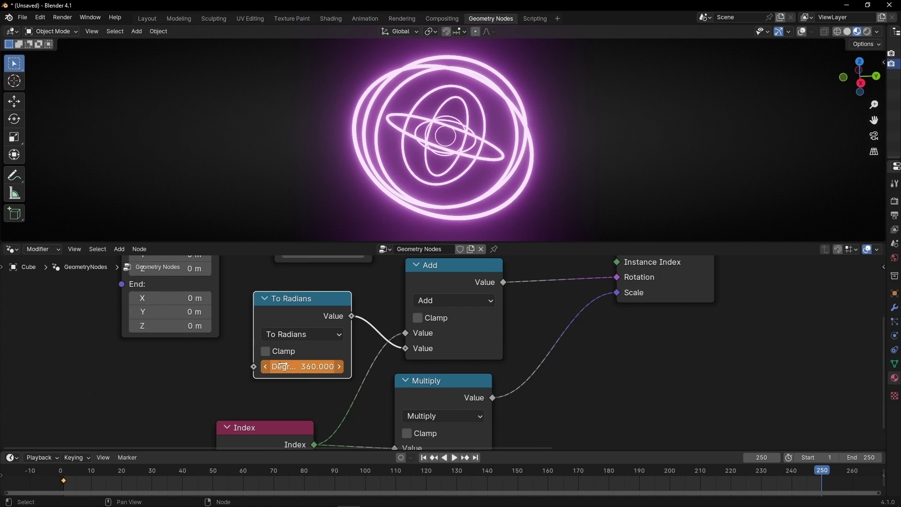
Keyframe the To Radians node's Degrees at 360 on frame 250 and set the keyframe interpolation to Linear
right_click(282, 366)
left_click(240, 367)
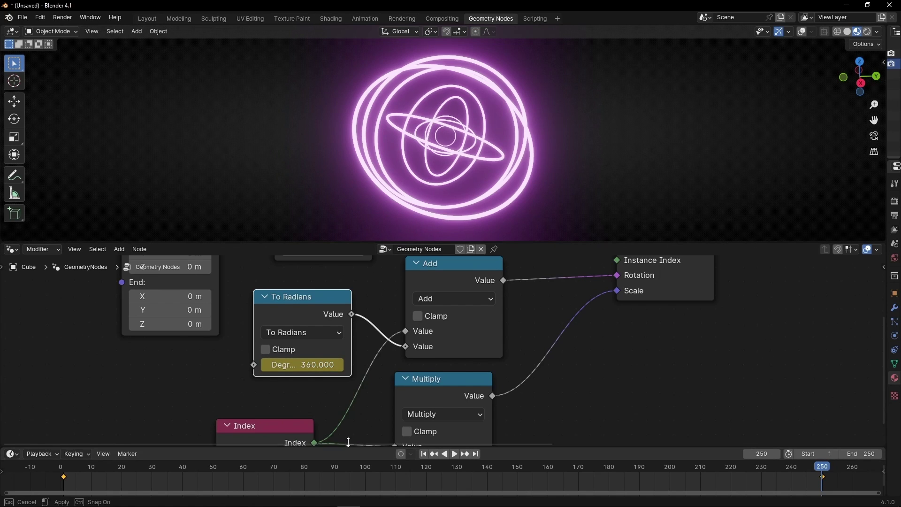
left_click_drag(348, 450, 339, 415)
key("t")
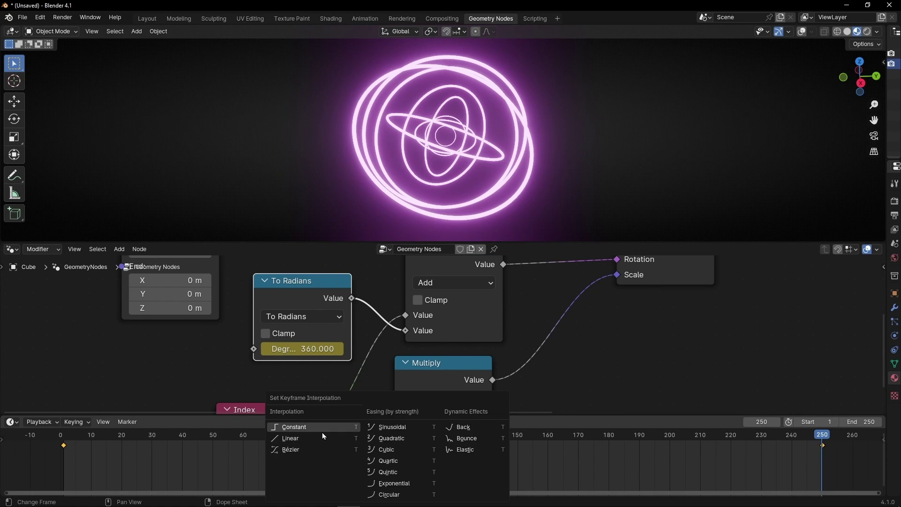
left_click(320, 438)
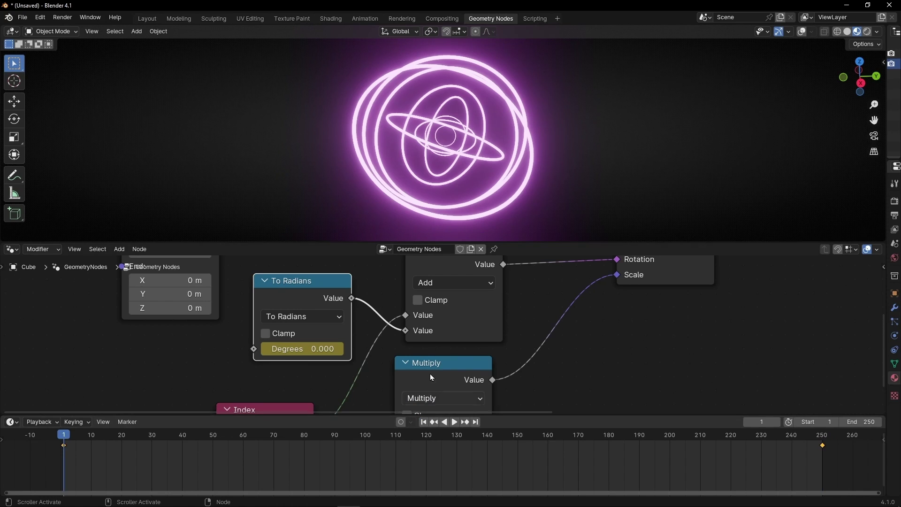
Play the looping animation, reduce the timeline's height, and examine the rotating rings and the full node setup
key("space")
scroll(557, 324, "down", 2)
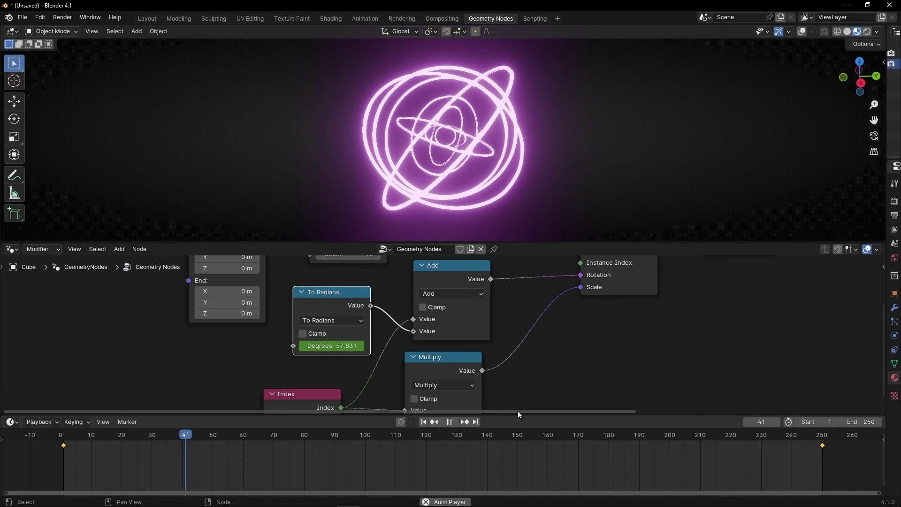
left_click_drag(519, 413, 518, 444)
scroll(540, 359, "down", 2)
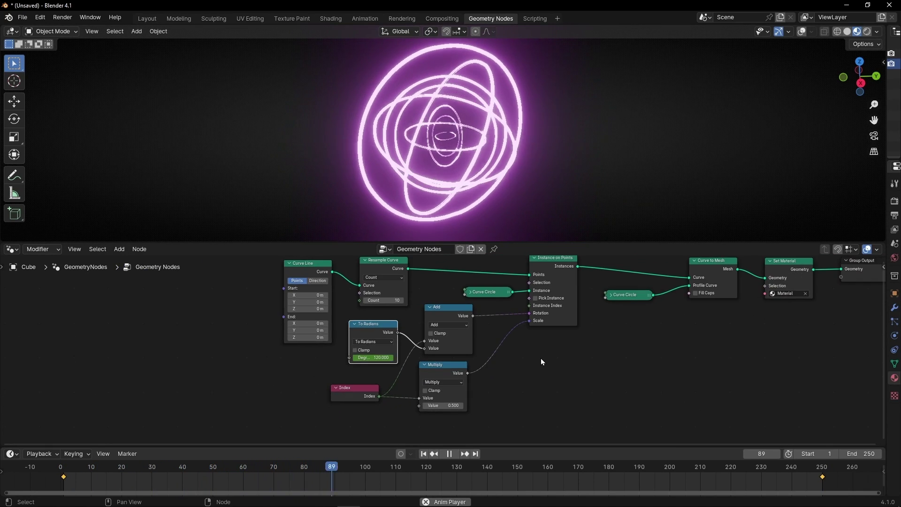
middle_click_drag(541, 361, 420, 374)
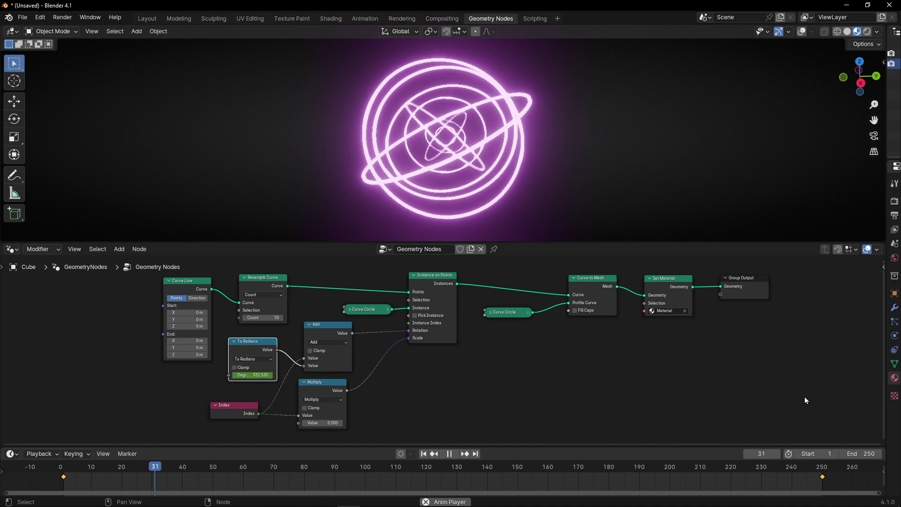
mouse_move(364, 150)
middle_mouse_down()
mouse_move(662, 142)
mouse_move(376, 146)
middle_mouse_up()
scroll(288, 319, "up", 5)
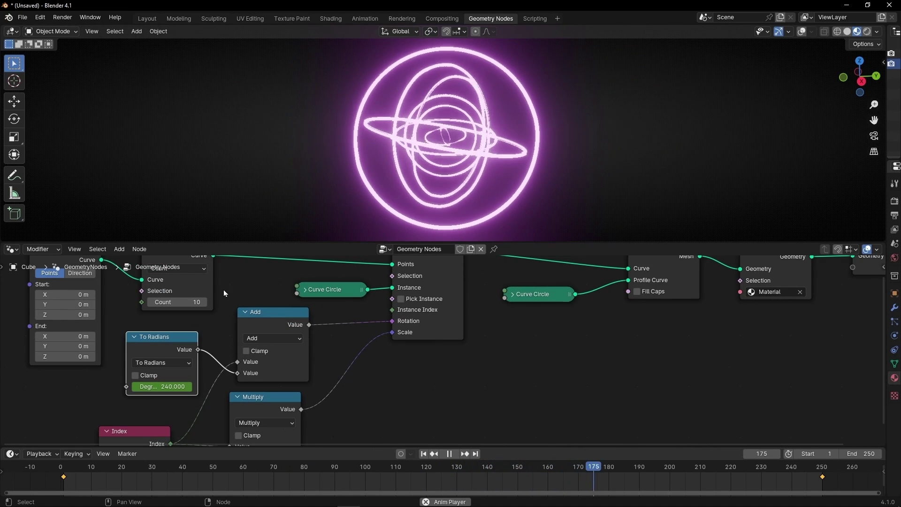
Try different ring counts on the Resample Curve node during playback, from 8 up to 26
middle_click_drag(260, 296, 495, 308)
left_click(385, 316)
left_click(384, 315)
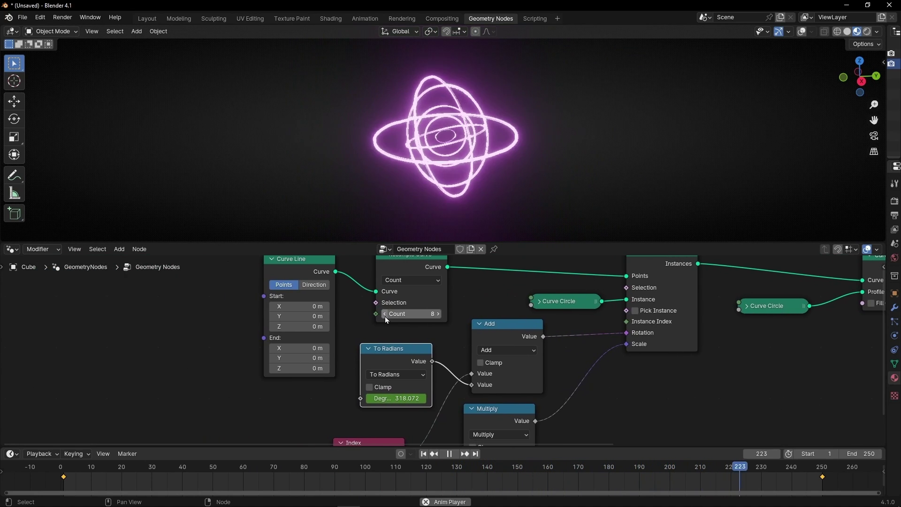
left_click(438, 313)
left_click(438, 314)
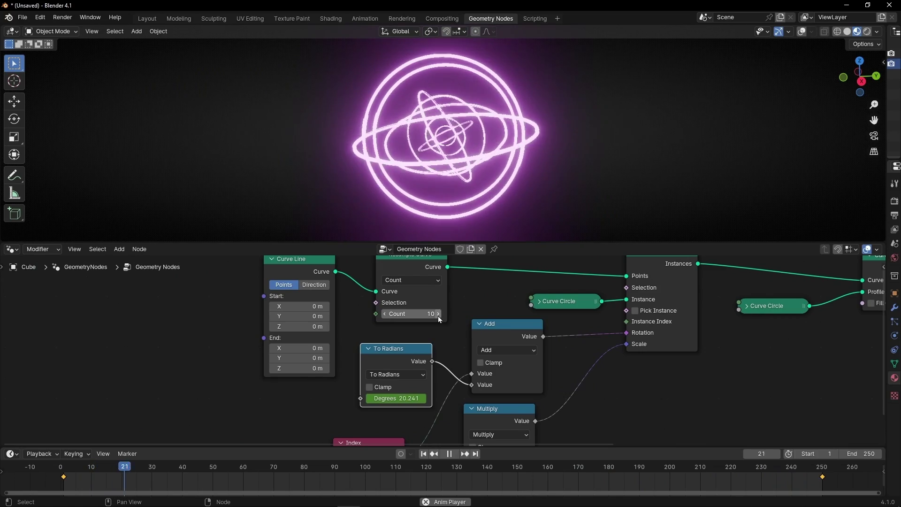
left_click(438, 313)
left_click(437, 313)
left_click(438, 313)
left_click(437, 314)
left_click(438, 313)
left_click(438, 313)
left_click(438, 313)
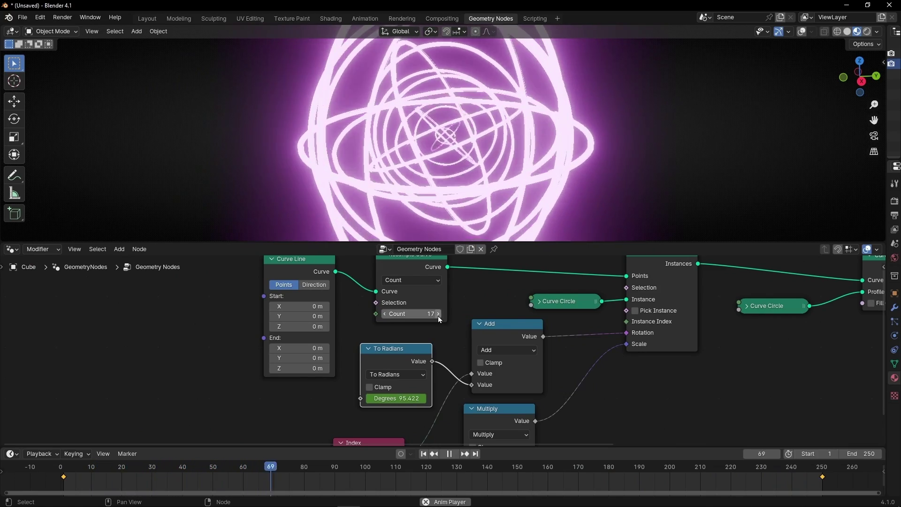
left_click(438, 315)
left_click(438, 315)
left_click(438, 315)
left_click(438, 316)
left_click(437, 315)
left_click(438, 315)
left_click(438, 316)
left_click(438, 316)
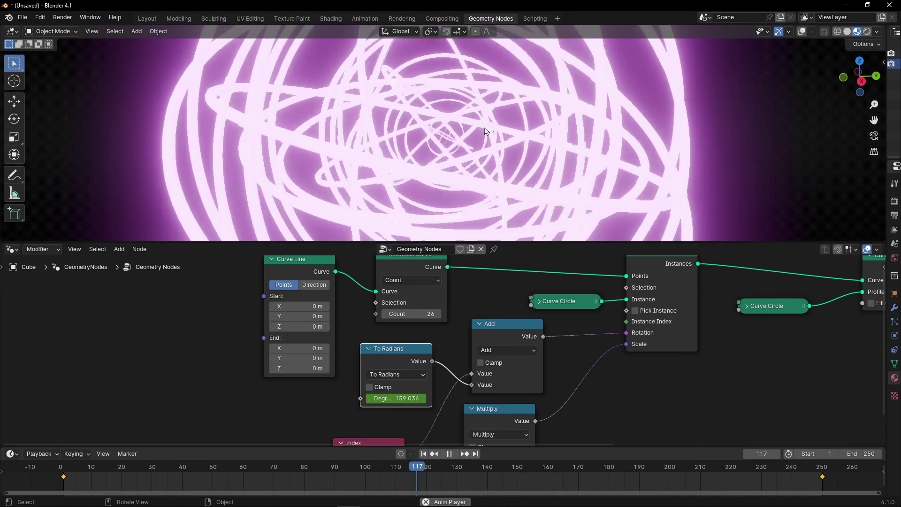
Examine the dense animated rings up close and from several angles in a maximized viewport
scroll(485, 131, "down", 5)
middle_click_drag(485, 131, 453, 160)
scroll(453, 160, "up", 10)
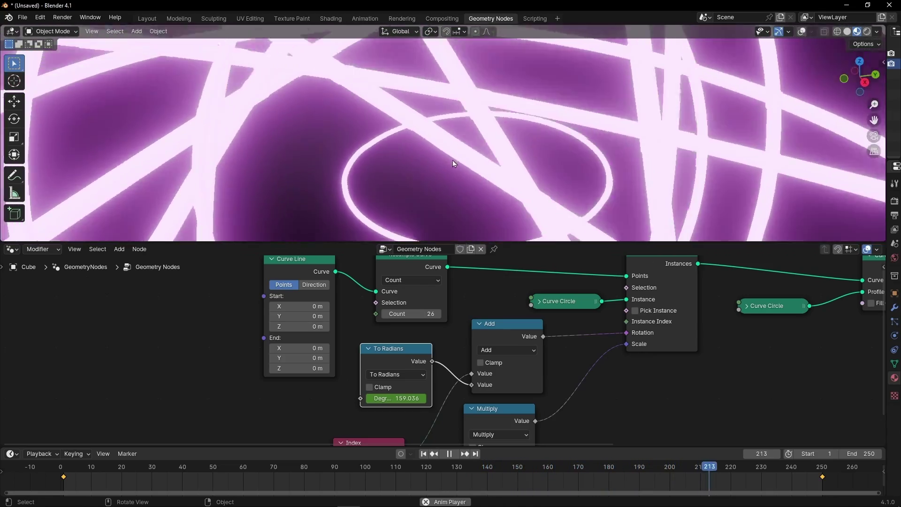
key("ctrl+space")
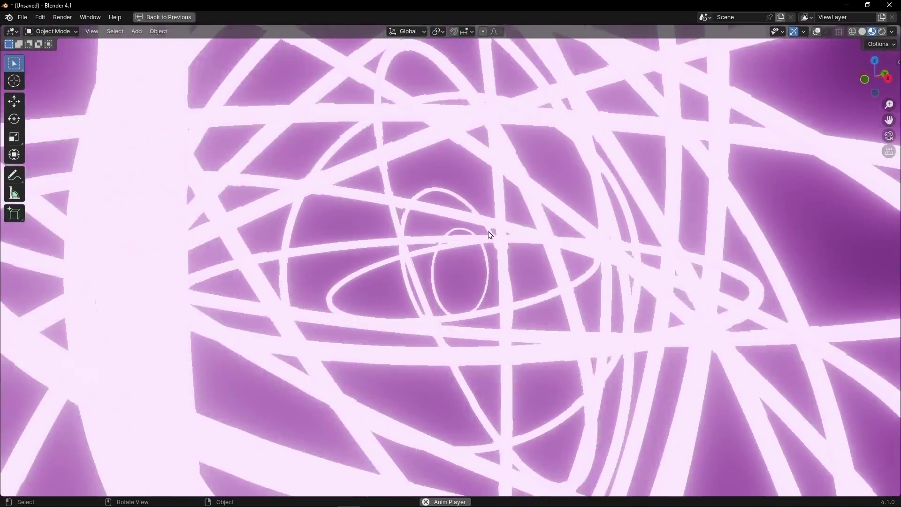
scroll(489, 235, "down", 10)
middle_click_drag(489, 235, 558, 241)
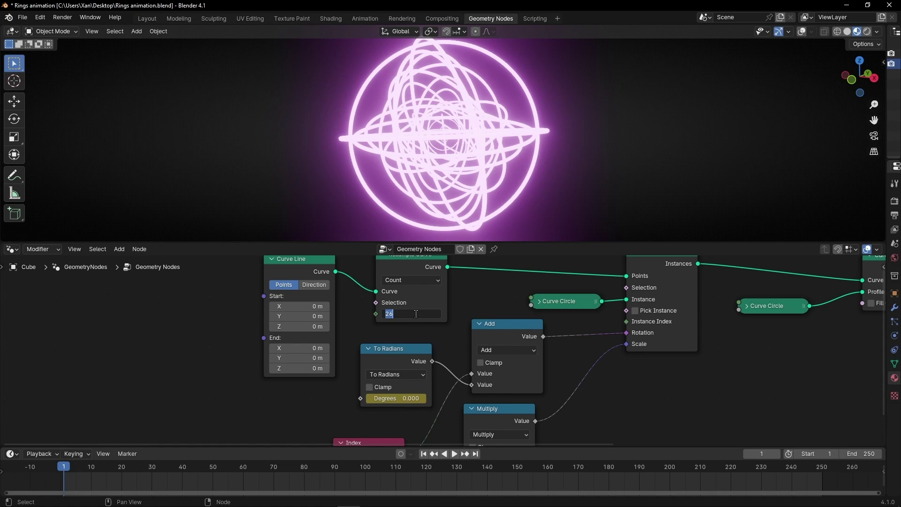
Set the Resample Curve node's Count to 15
key("Return")
scroll(458, 114, "up", 5)
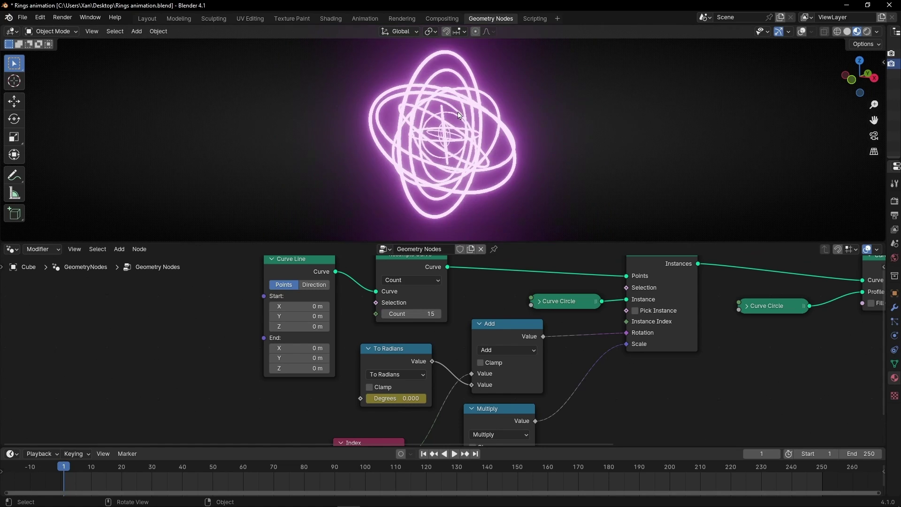
Switch the viewport to solid shading to show the rings' geometry without the glow
middle_click_drag(750, 367, 511, 371)
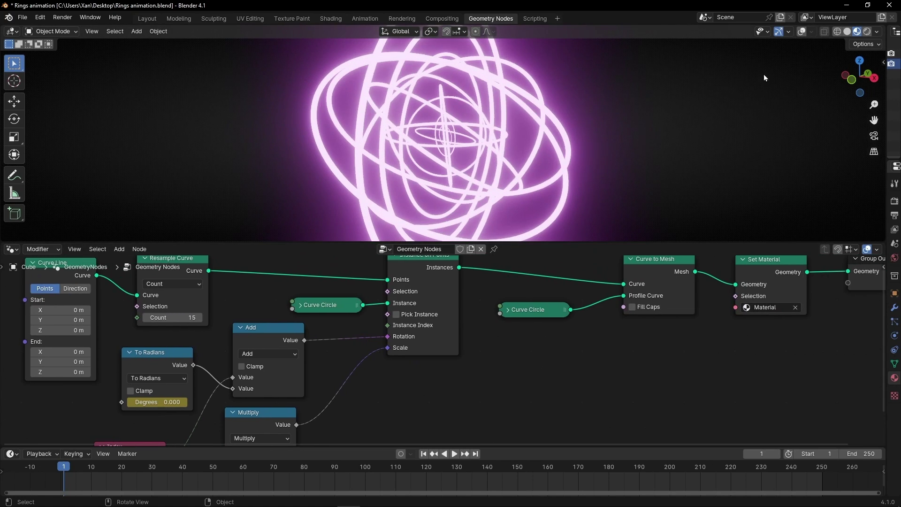
left_click(846, 34)
scroll(347, 177, "up", 4)
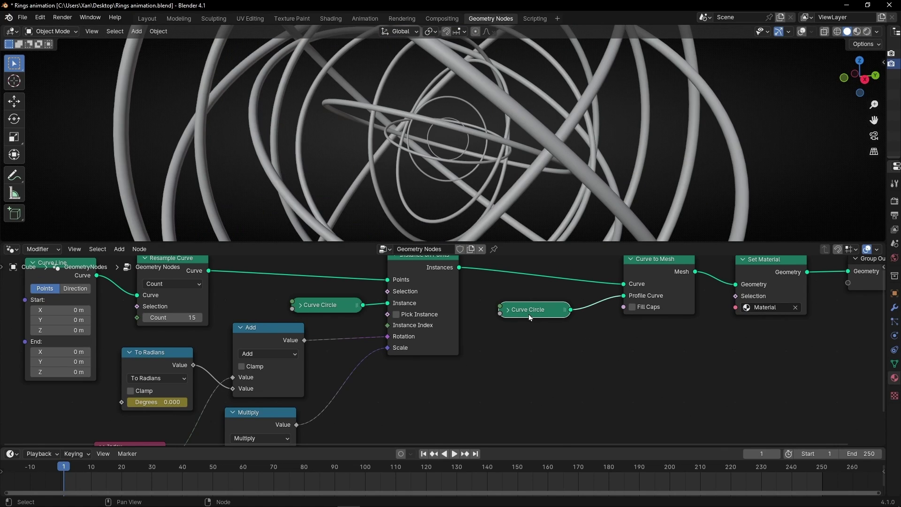
Replace the profile Curve Circle feeding Curve to Mesh with a Quadrilateral node, with width and height both set to 0.05 m
key("x")
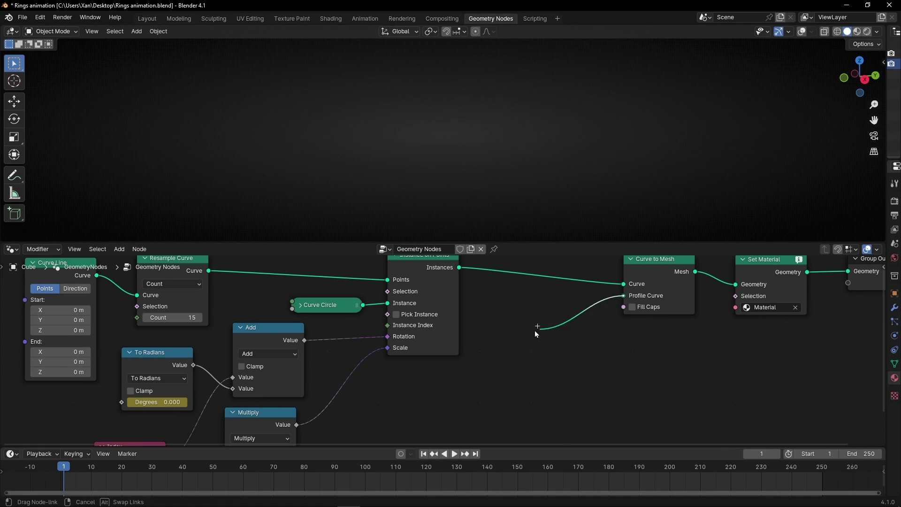
key("Return")
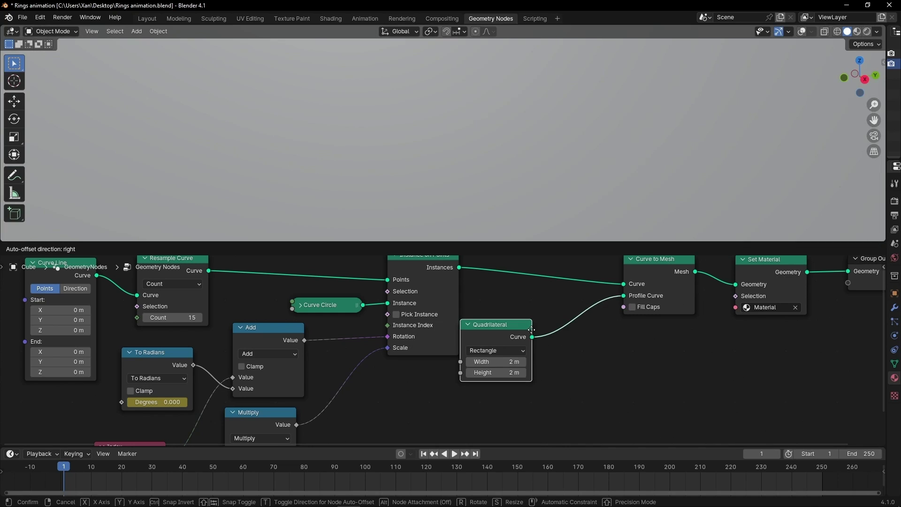
left_click(559, 318)
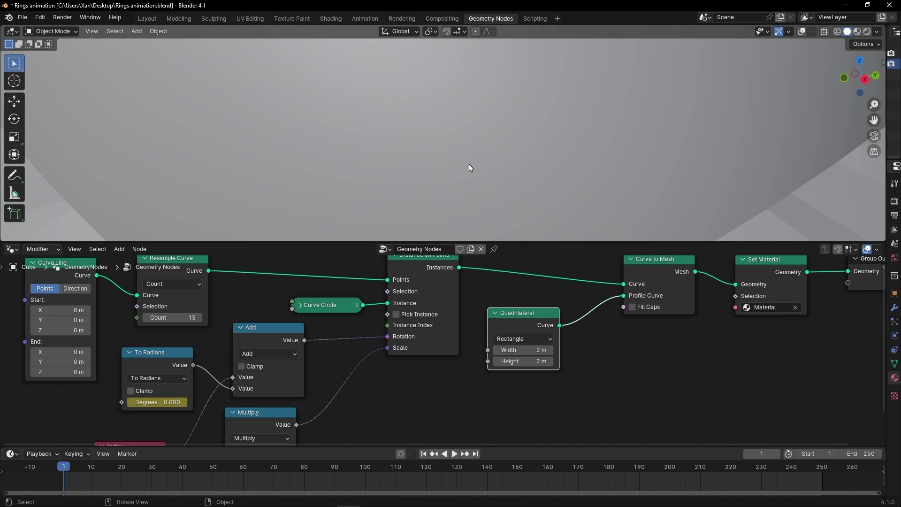
left_click_drag(522, 349, 481, 349)
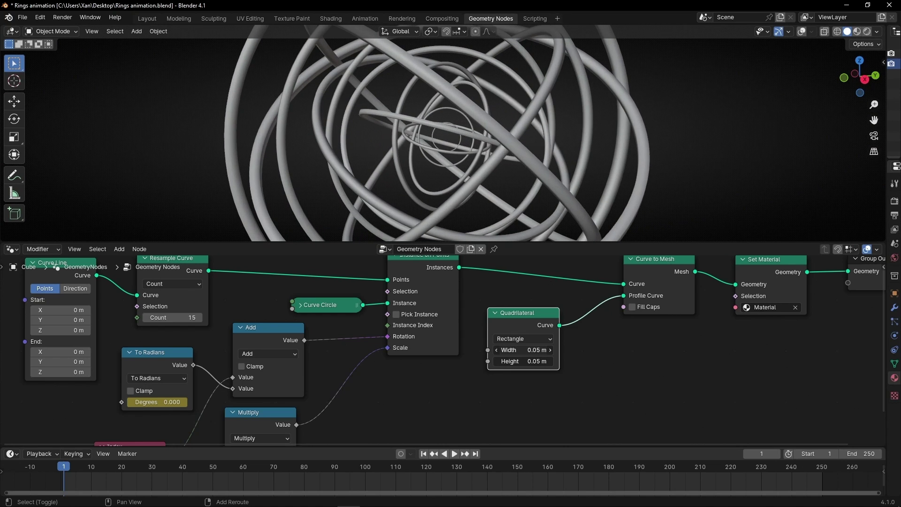
Insert a Set Shade Smooth node between Set Material and Group Output, and turn off its Shade Smooth option
middle_click_drag(676, 364, 572, 410)
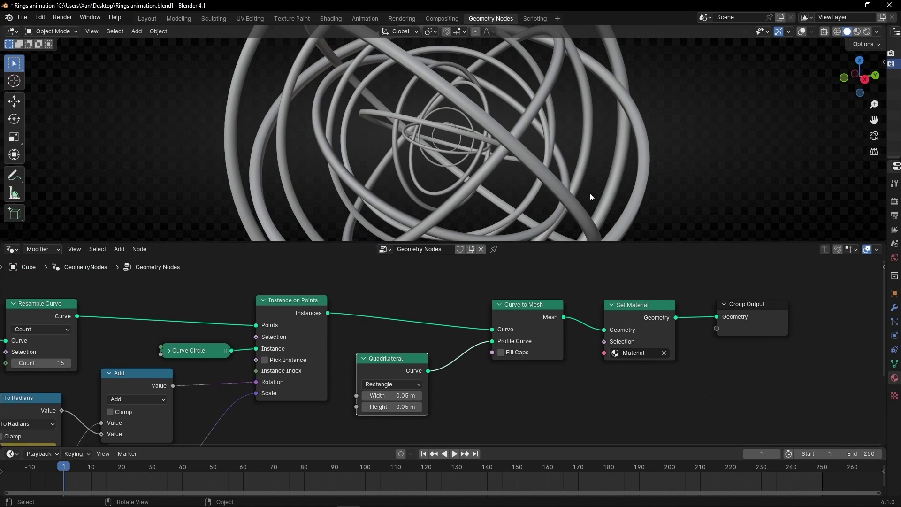
middle_click_drag(589, 197, 514, 206)
middle_click_drag(748, 377, 584, 374)
left_click(665, 321)
key("shift+a")
type("sh")
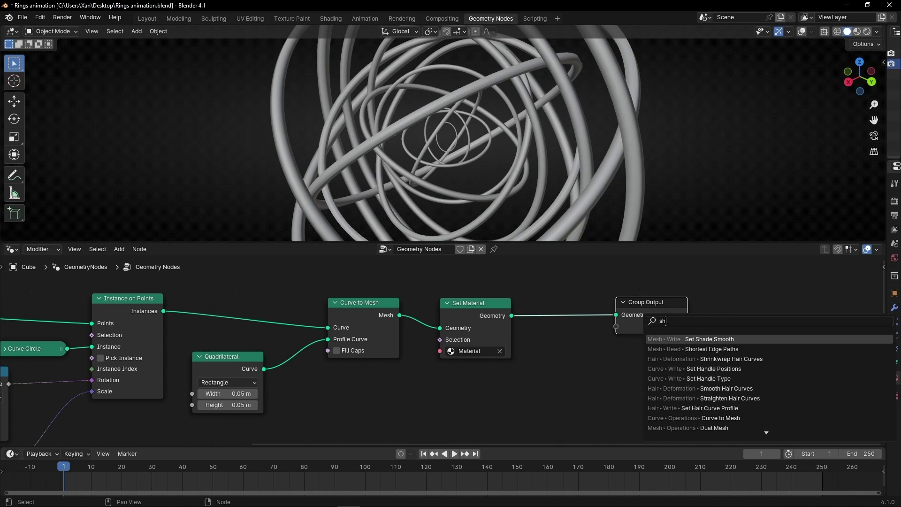
type("ad")
left_click(693, 339)
left_click(552, 334)
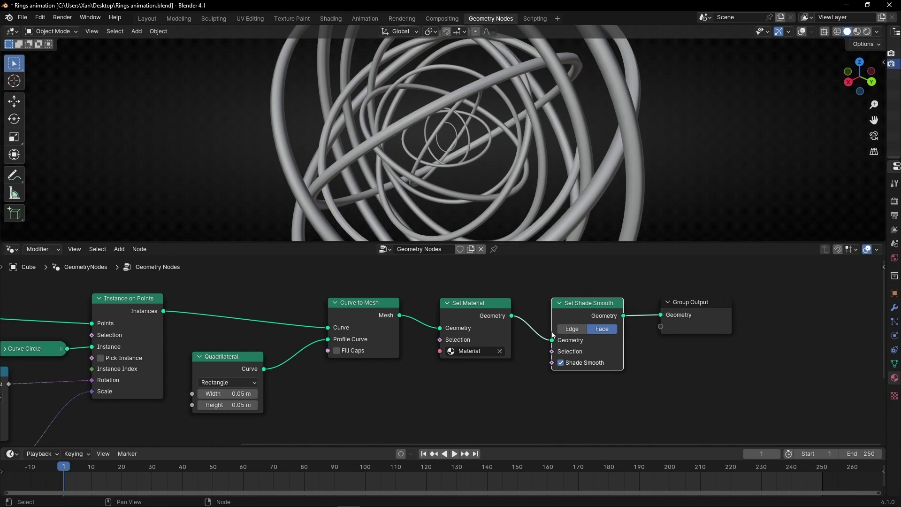
left_click(560, 362)
Expand the Curve Circle node feeding Instance on Points and set its Resolution to 512
scroll(364, 181, "up", 6)
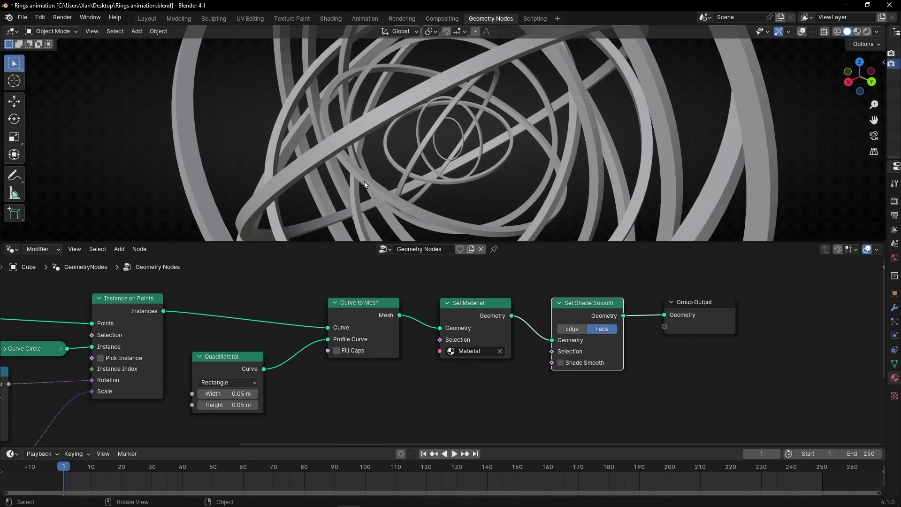
middle_click_drag(358, 181, 348, 160)
middle_click_drag(308, 107, 369, 115)
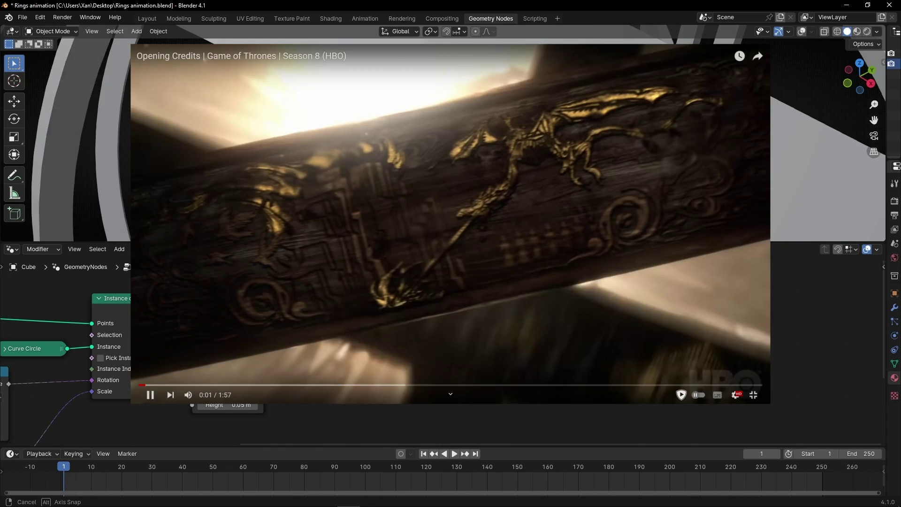
middle_click_drag(265, 114, 281, 114)
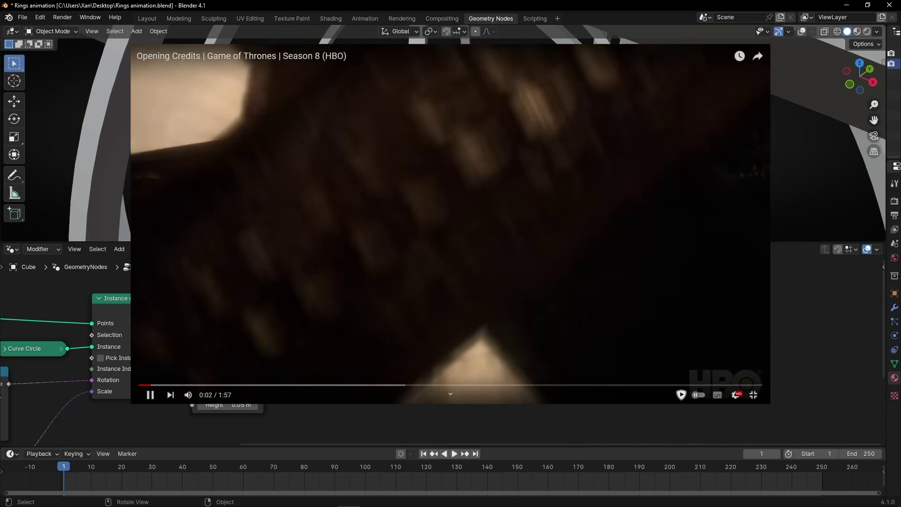
middle_click_drag(248, 329, 587, 308)
left_click(343, 325)
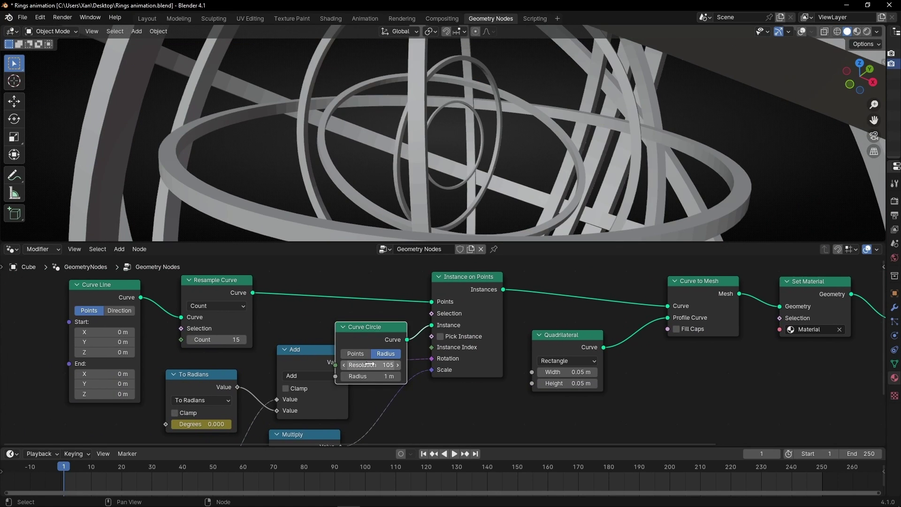
Play the animation and examine the square-profiled rings from different angles in a maximized viewport
scroll(375, 193, "down", 5)
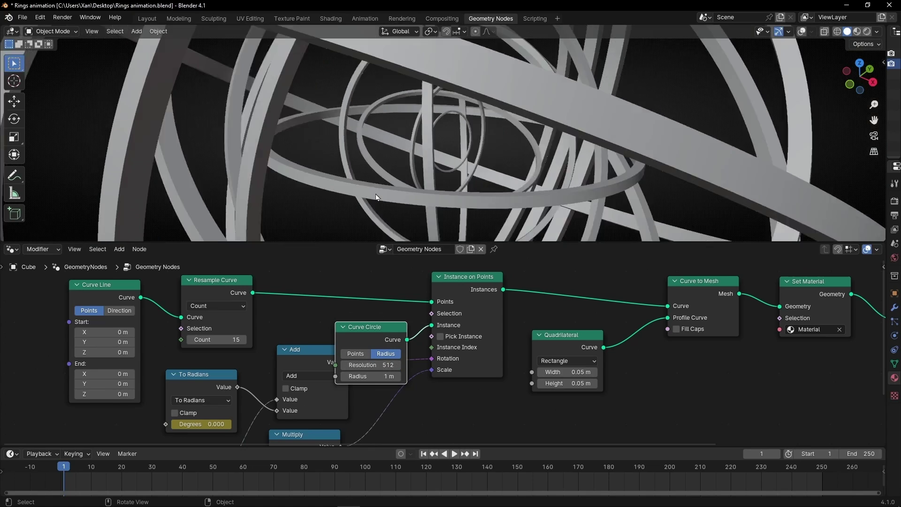
key("space")
key("ctrl+space")
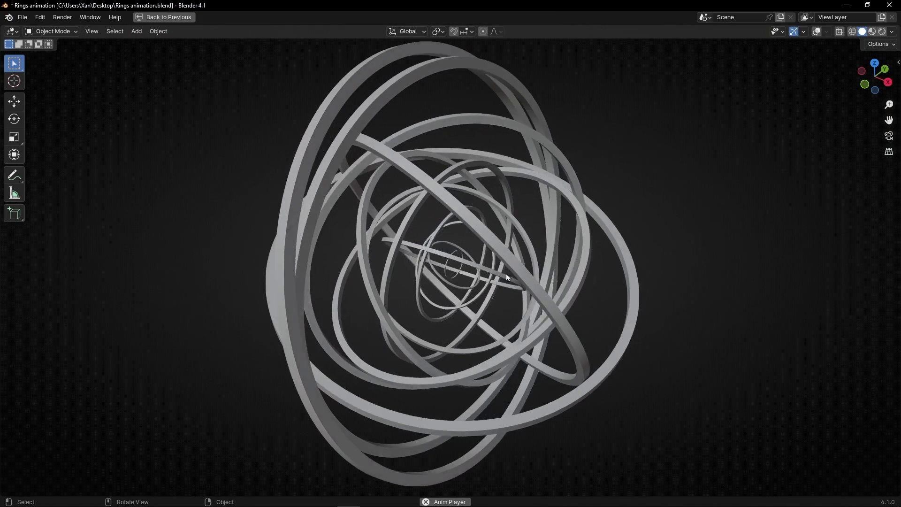
middle_click_drag(506, 274, 574, 289)
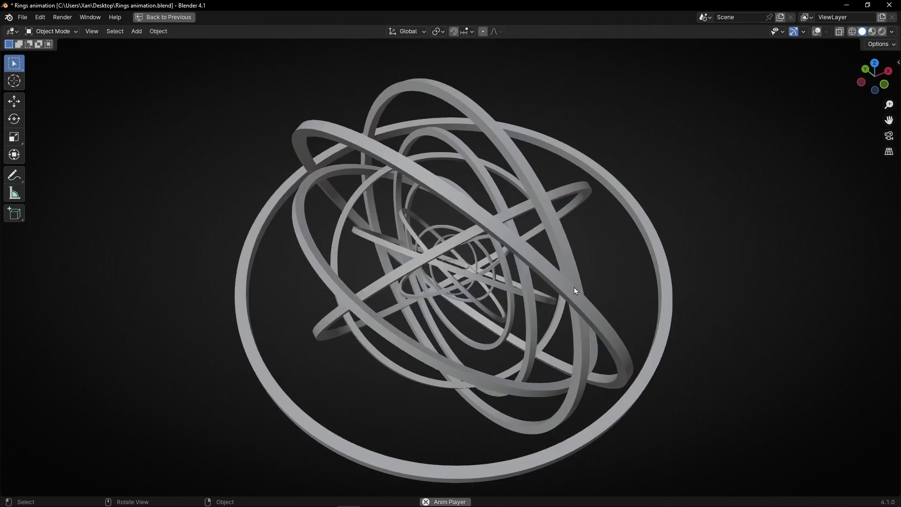
key("ctrl+space")
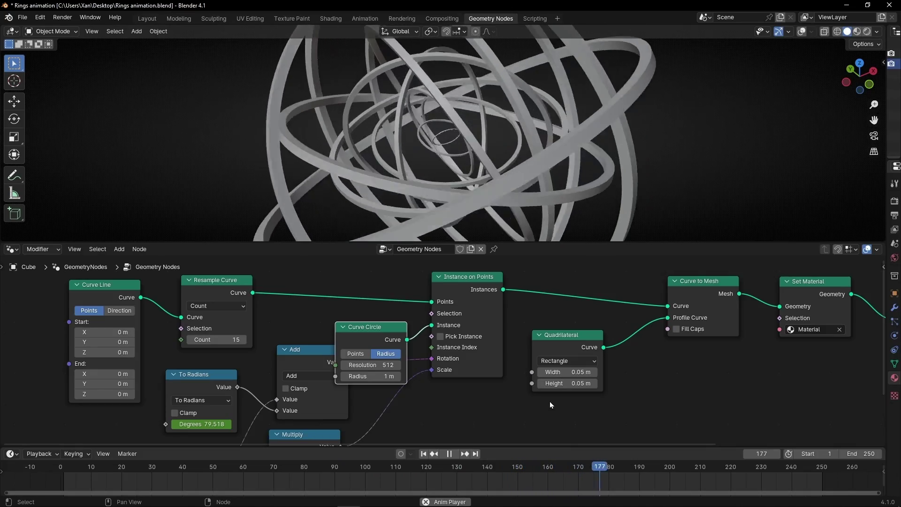